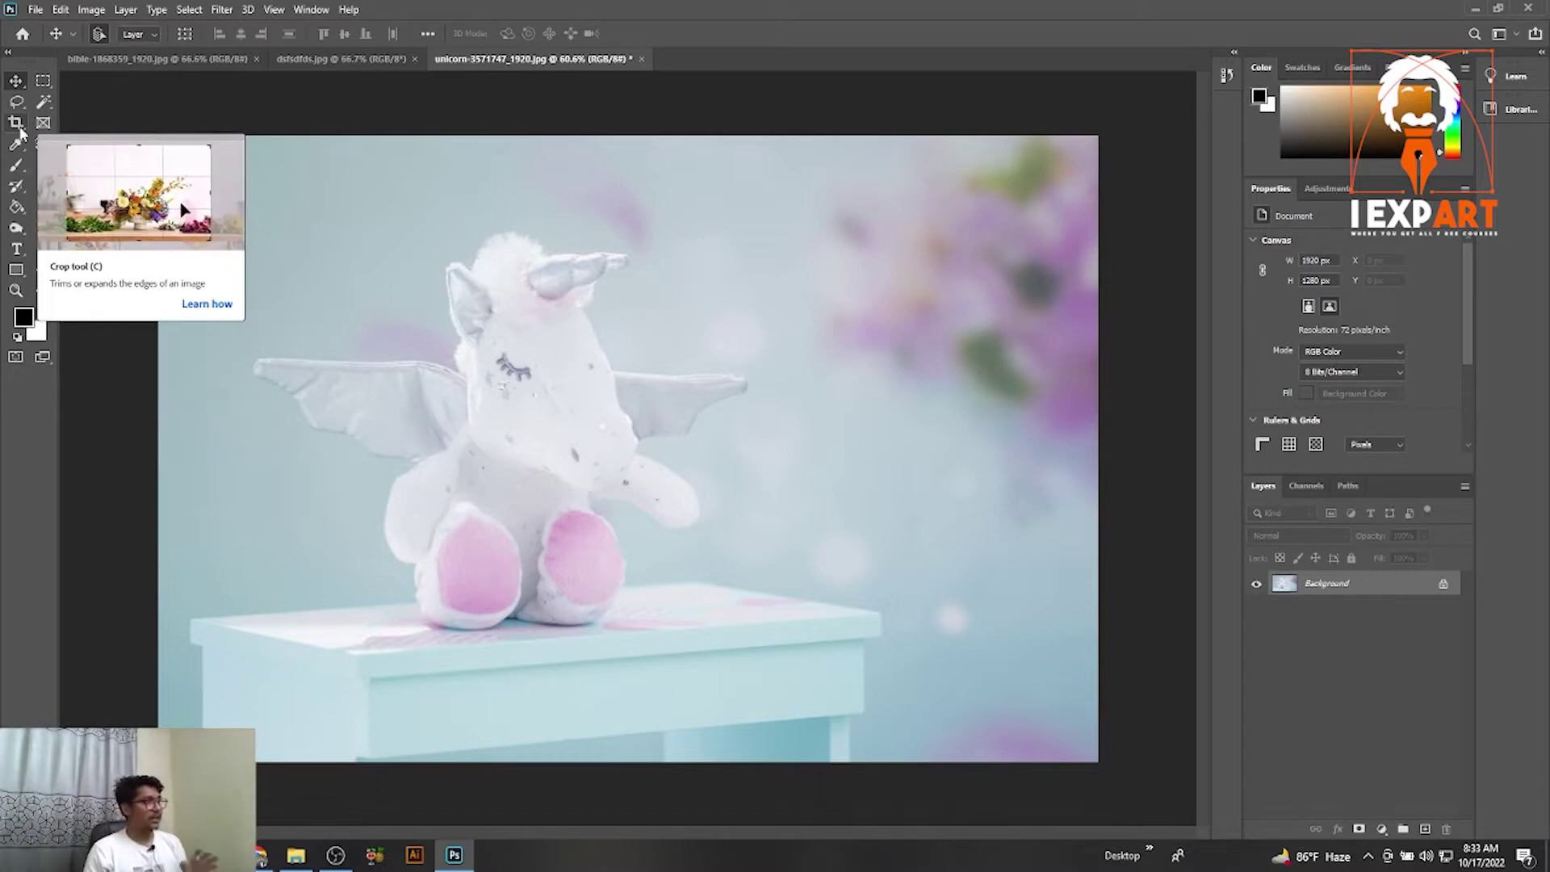
# Step: Start a crop on the unicorn photo, set the crop preset to Ratio with 16 by 9, and shrink the crop frame
pyautogui.click(17, 125)
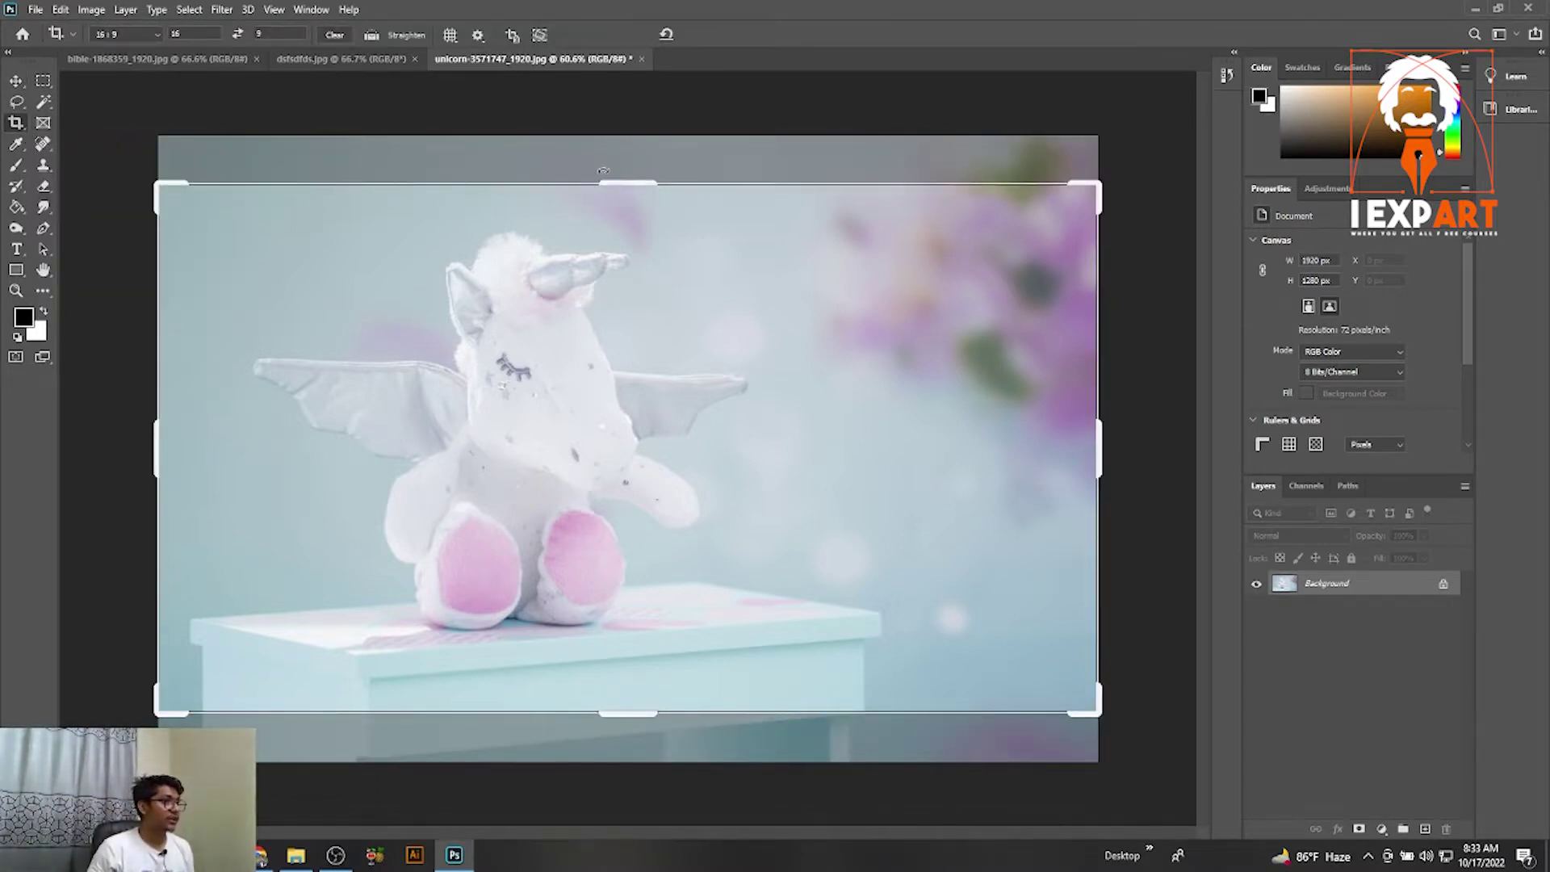
pyautogui.moveTo(614, 182)
pyautogui.mouseDown()
pyautogui.moveTo(618, 154)
pyautogui.moveTo(620, 178)
pyautogui.mouseUp()
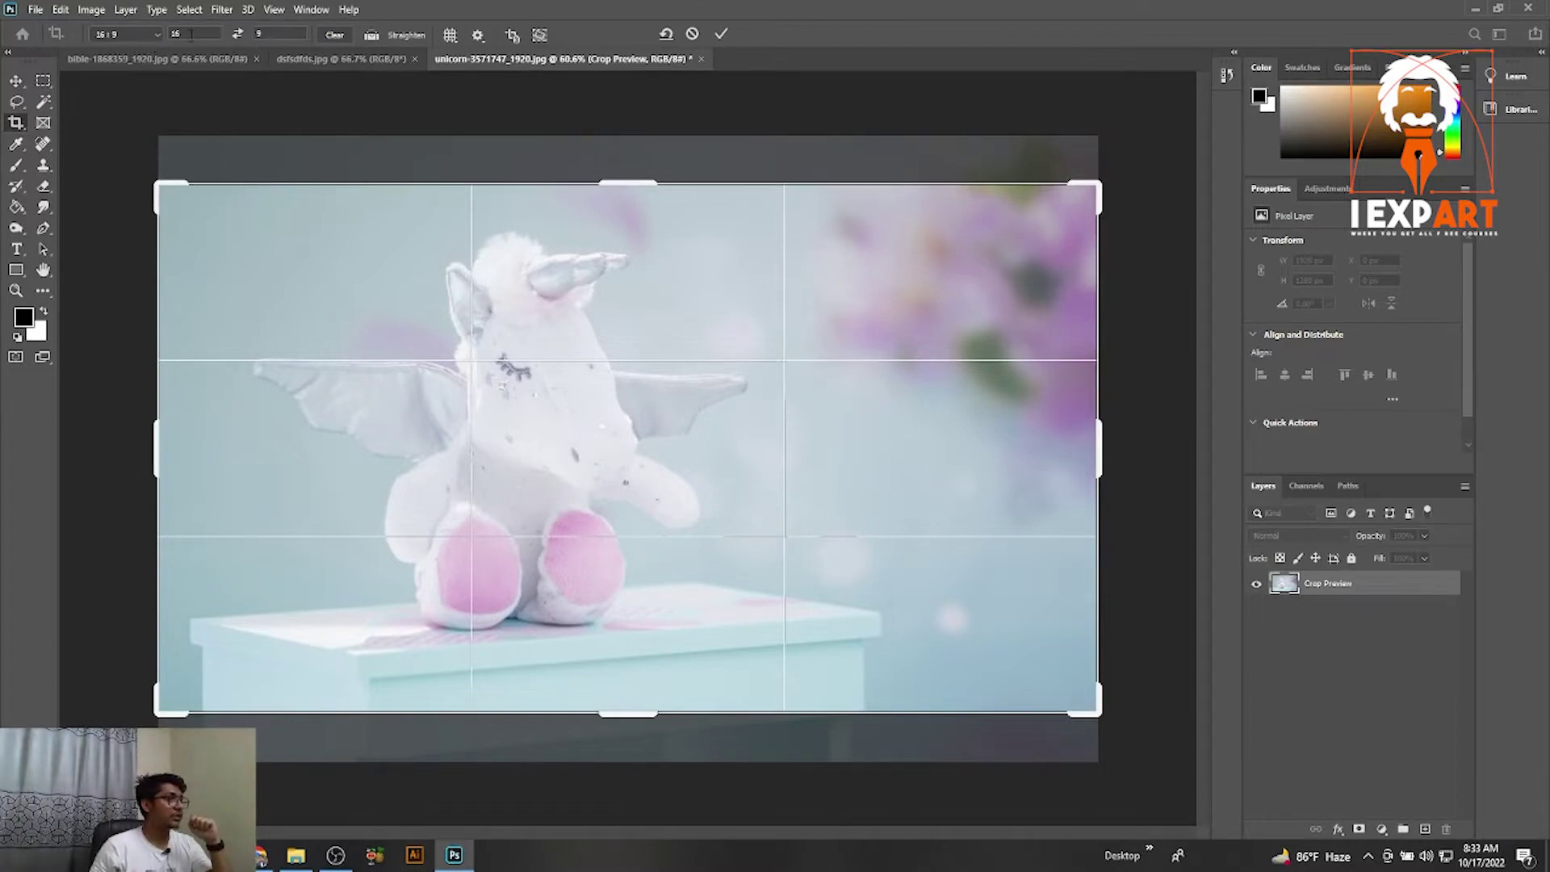
pyautogui.click(157, 32)
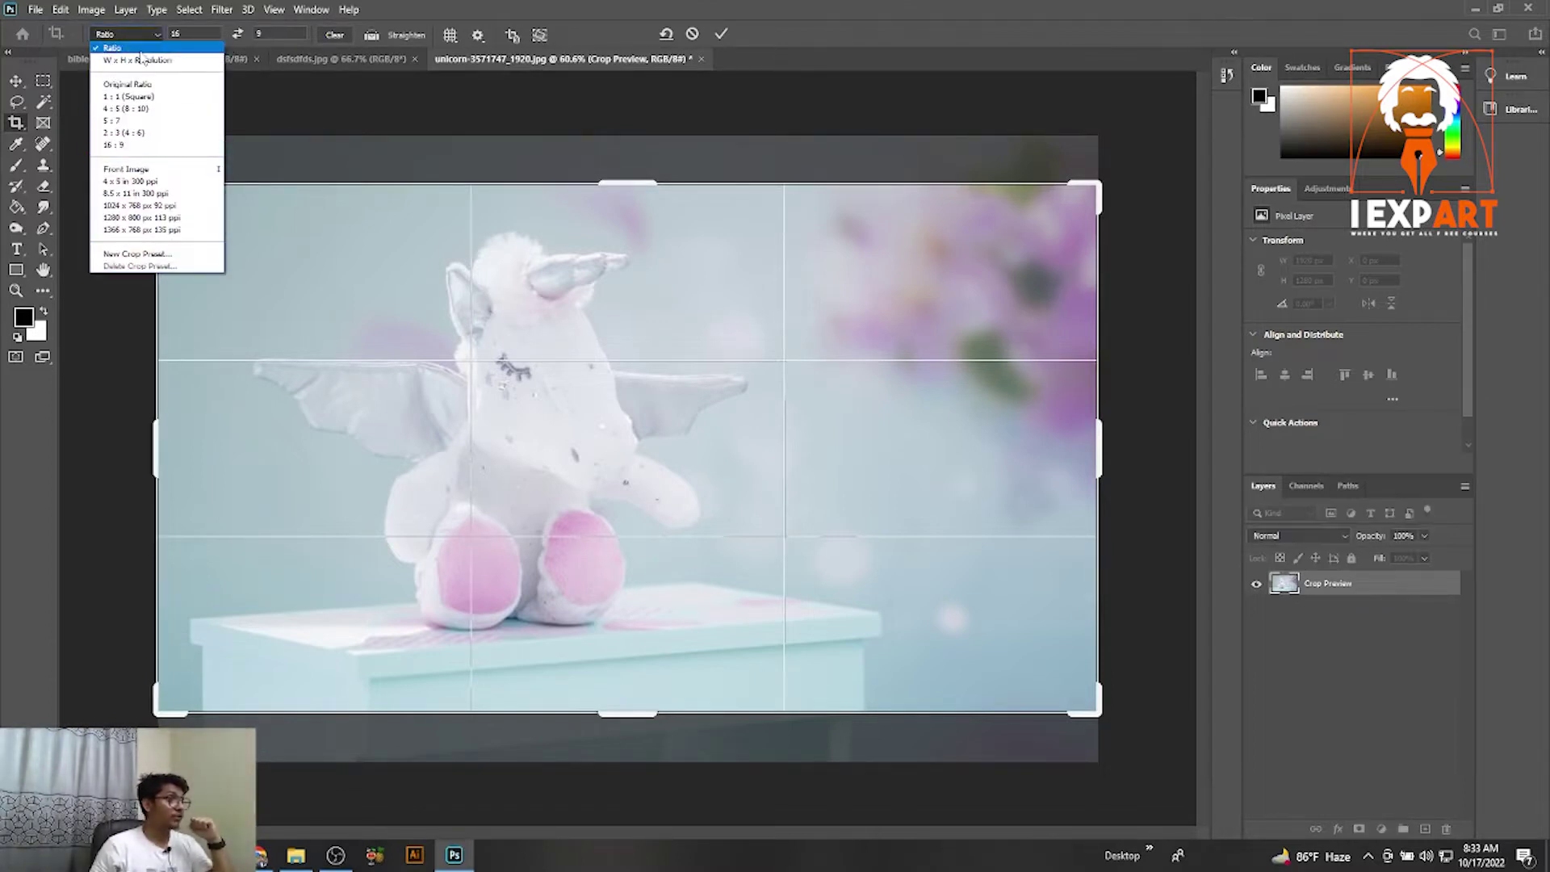
pyautogui.click(140, 49)
pyautogui.moveTo(709, 188); pyautogui.dragTo(639, 192)
# Step: Try an unconstrained crop around the unicorn using the W x H x Resolution preset with a shorter width, and undo the applied crop
pyautogui.click(153, 33)
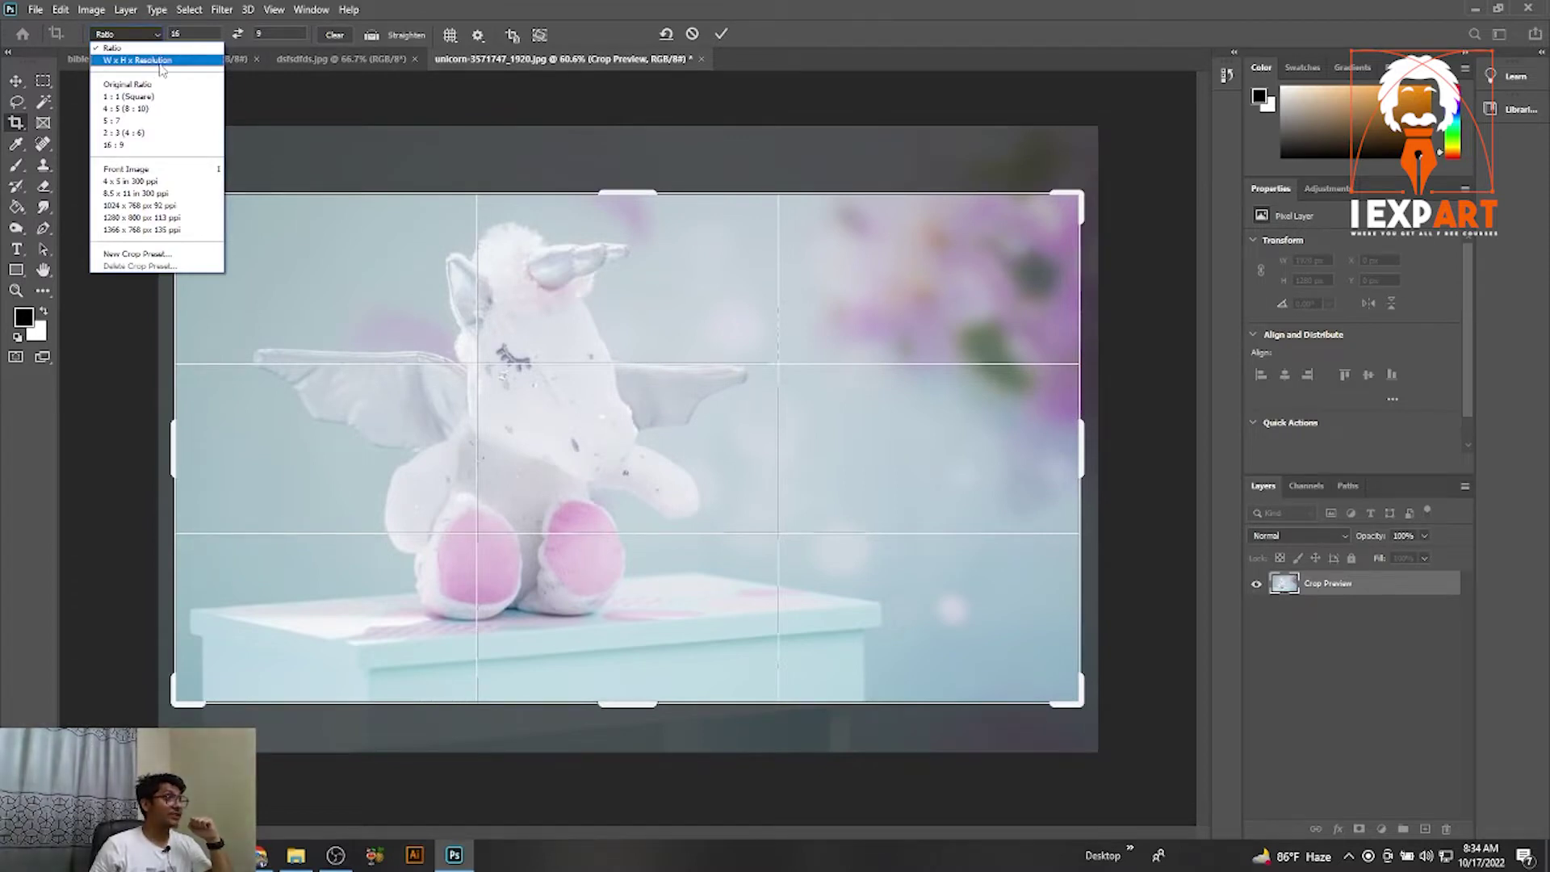
pyautogui.click(160, 61)
pyautogui.moveTo(646, 194); pyautogui.dragTo(652, 176)
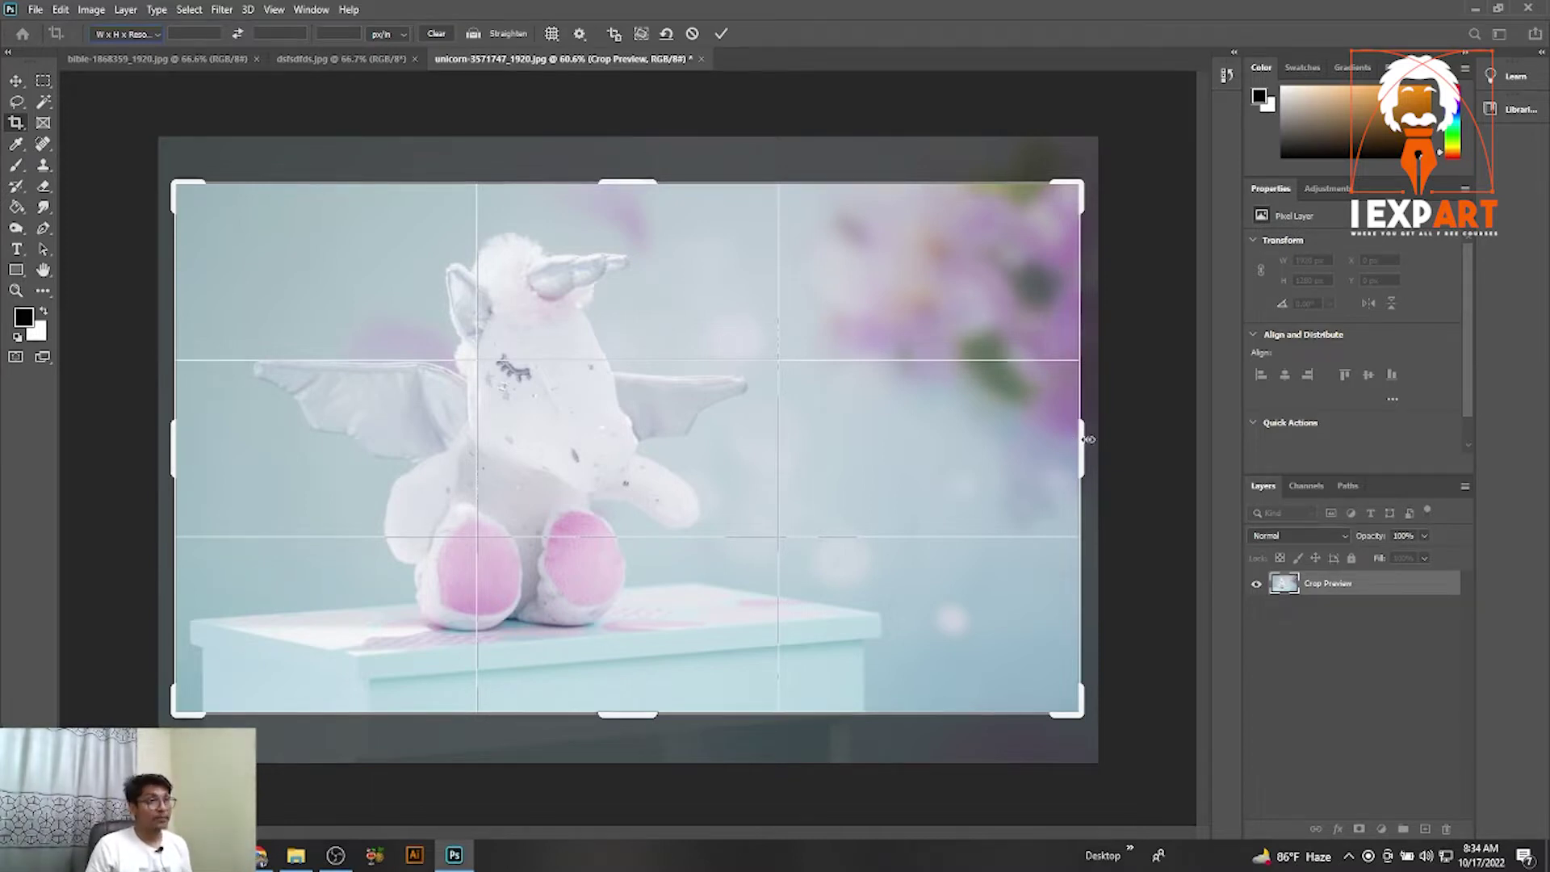
pyautogui.moveTo(1080, 440); pyautogui.dragTo(1008, 431)
pyautogui.click(143, 34)
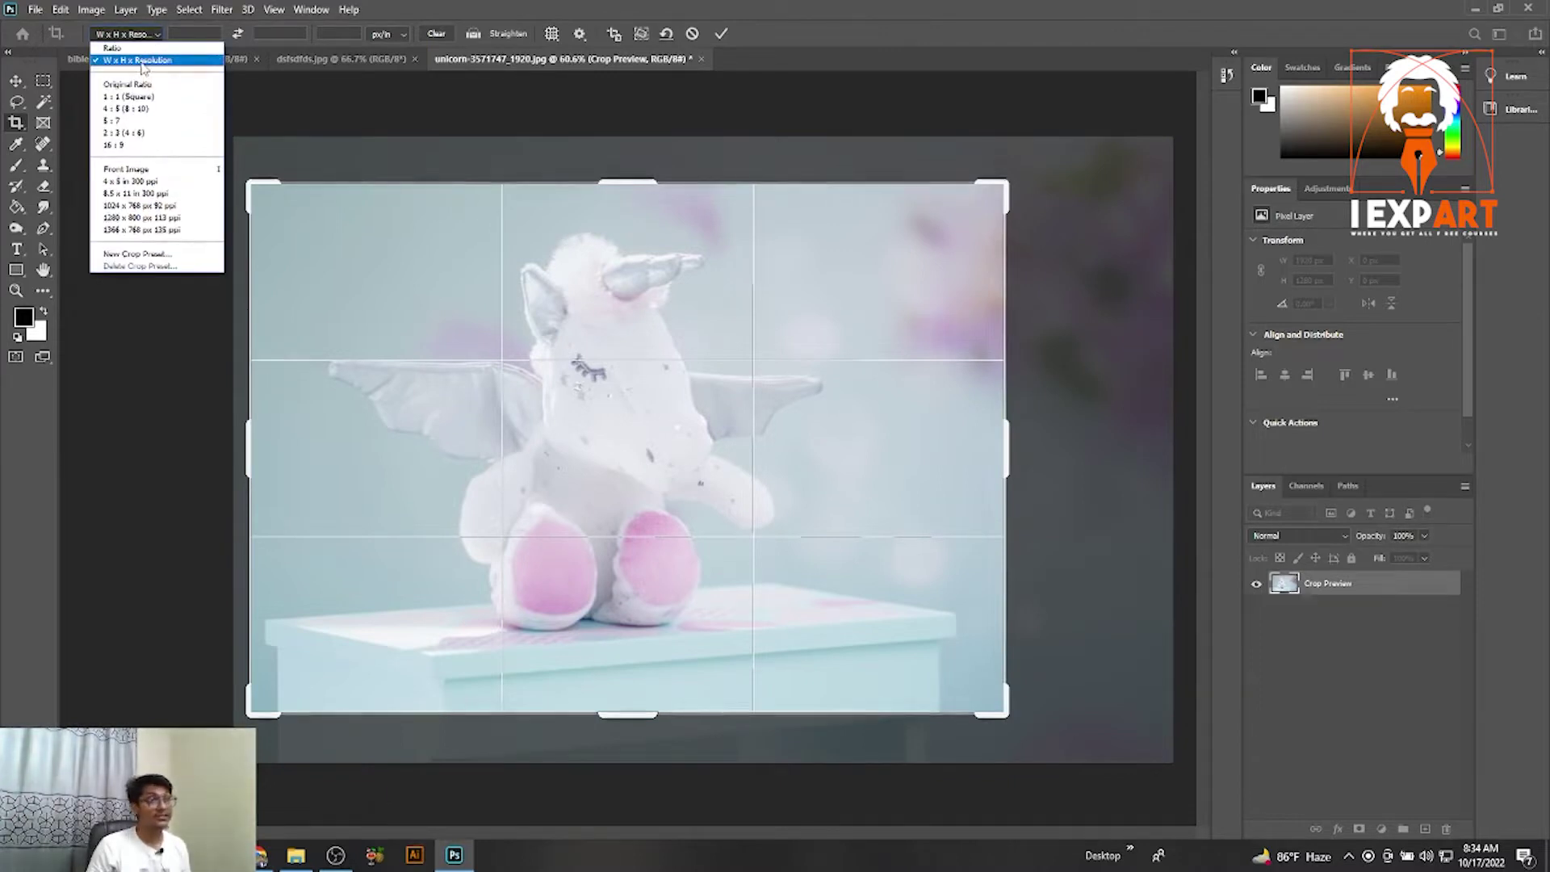
pyautogui.click(143, 61)
pyautogui.moveTo(1007, 443); pyautogui.dragTo(957, 439)
pyautogui.press('Return')
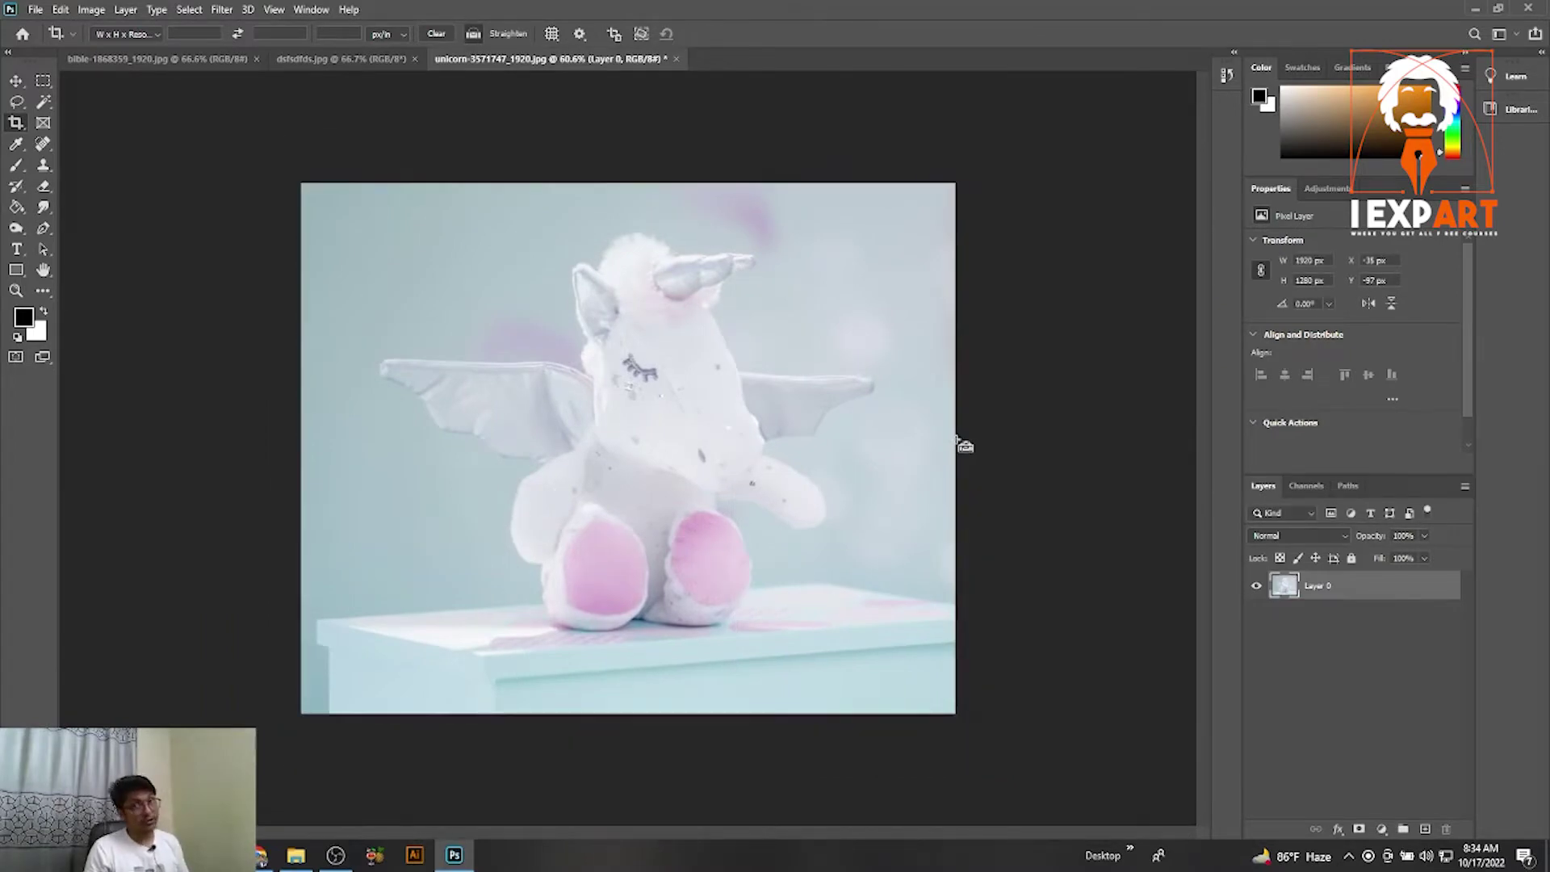
pyautogui.hotkey('ctrl', 'z')
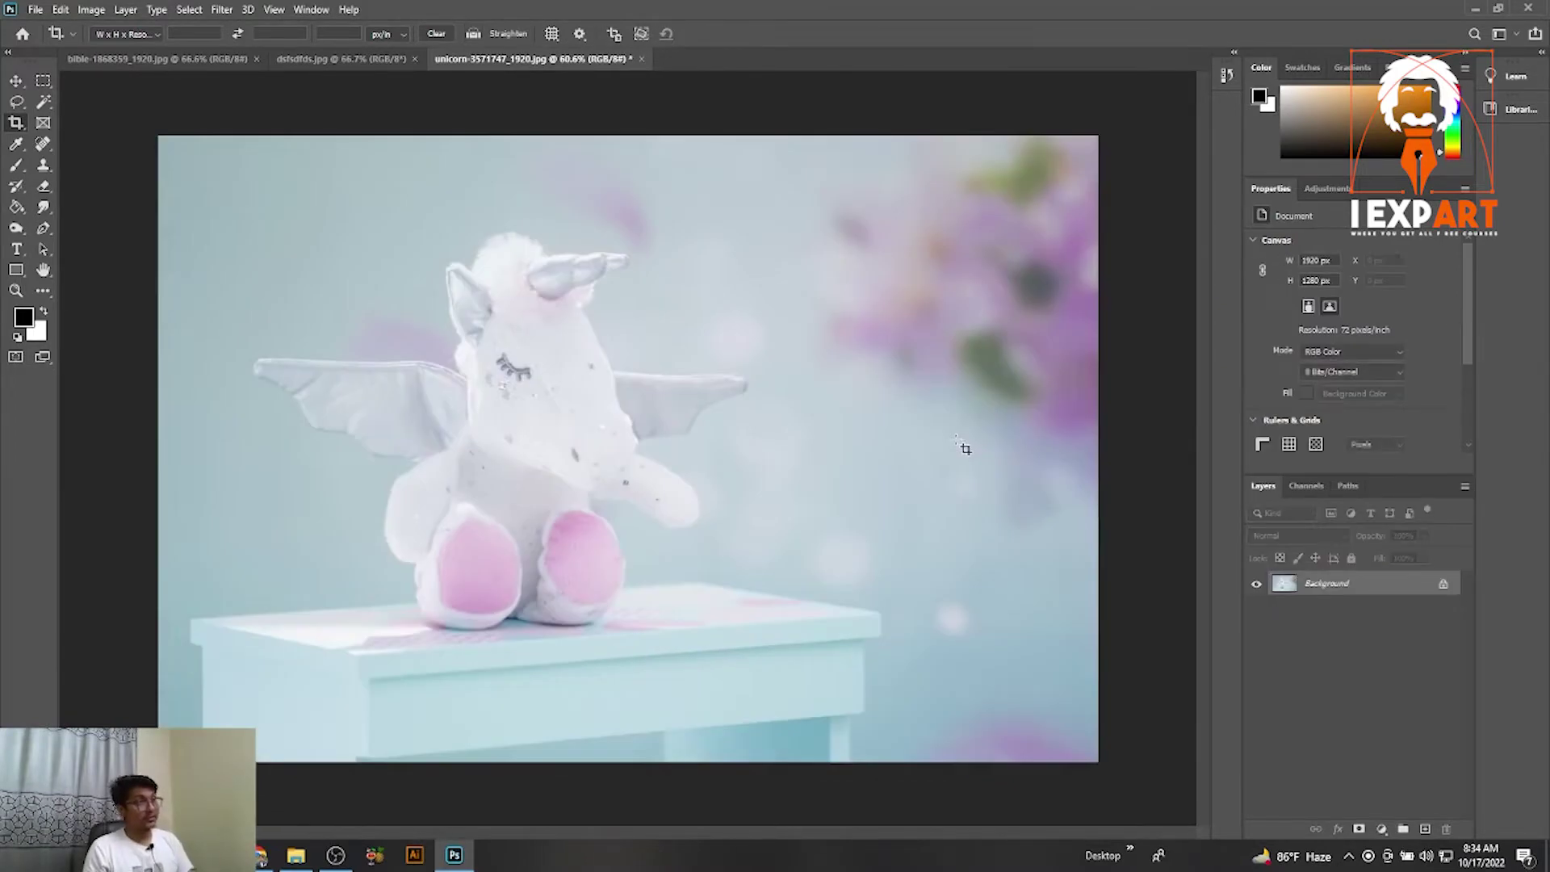
# Step: Set the unicorn photo's crop ratio to 16 : 9, shrink the frame slightly and reposition the image inside it
pyautogui.click(139, 35)
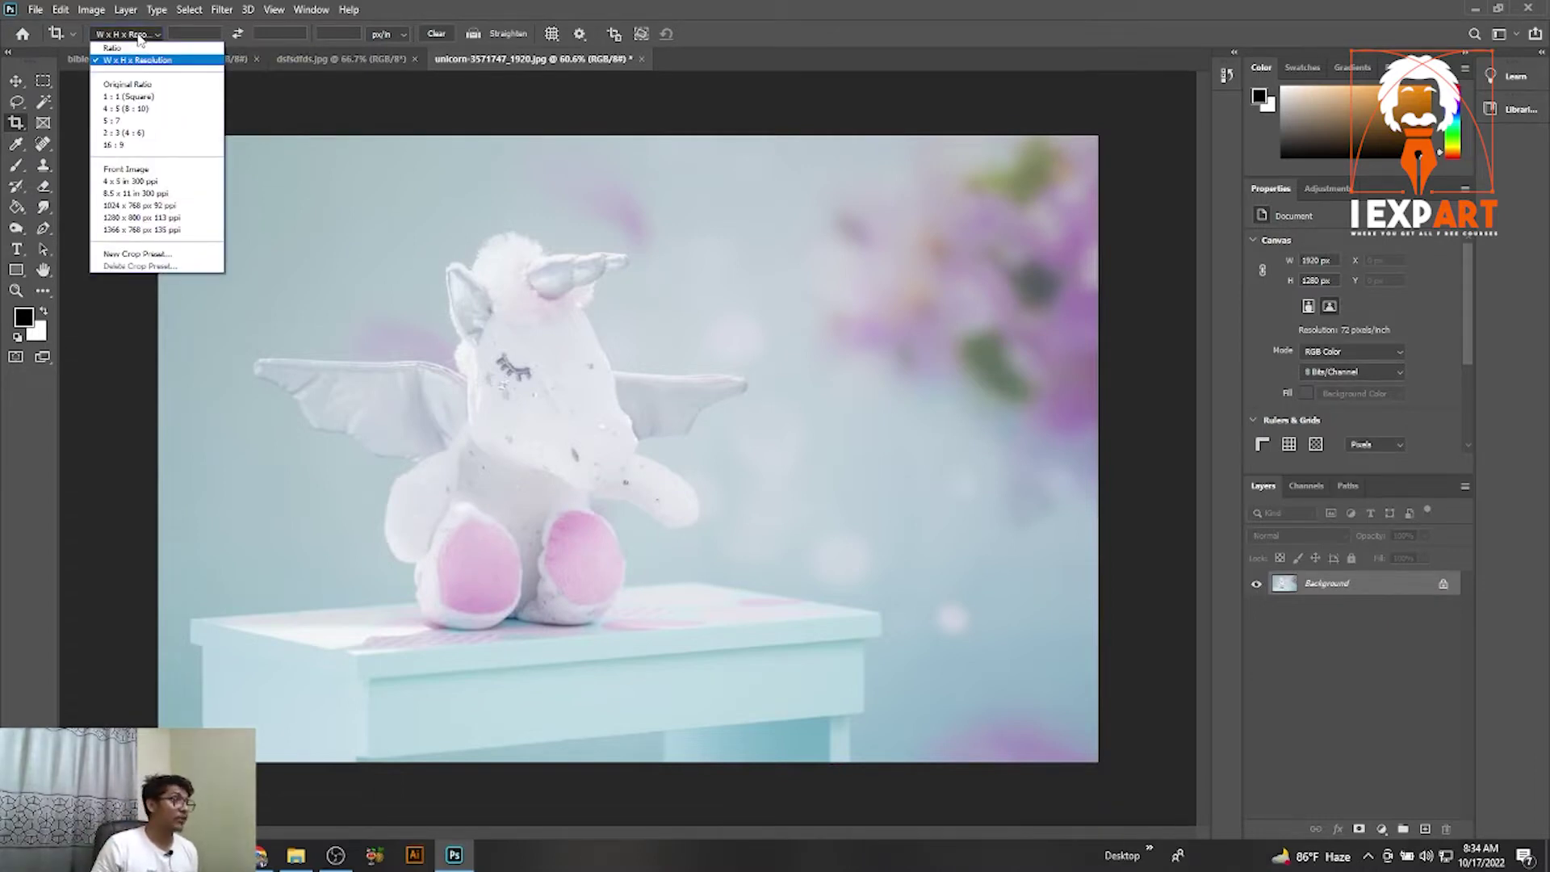
pyautogui.click(113, 144)
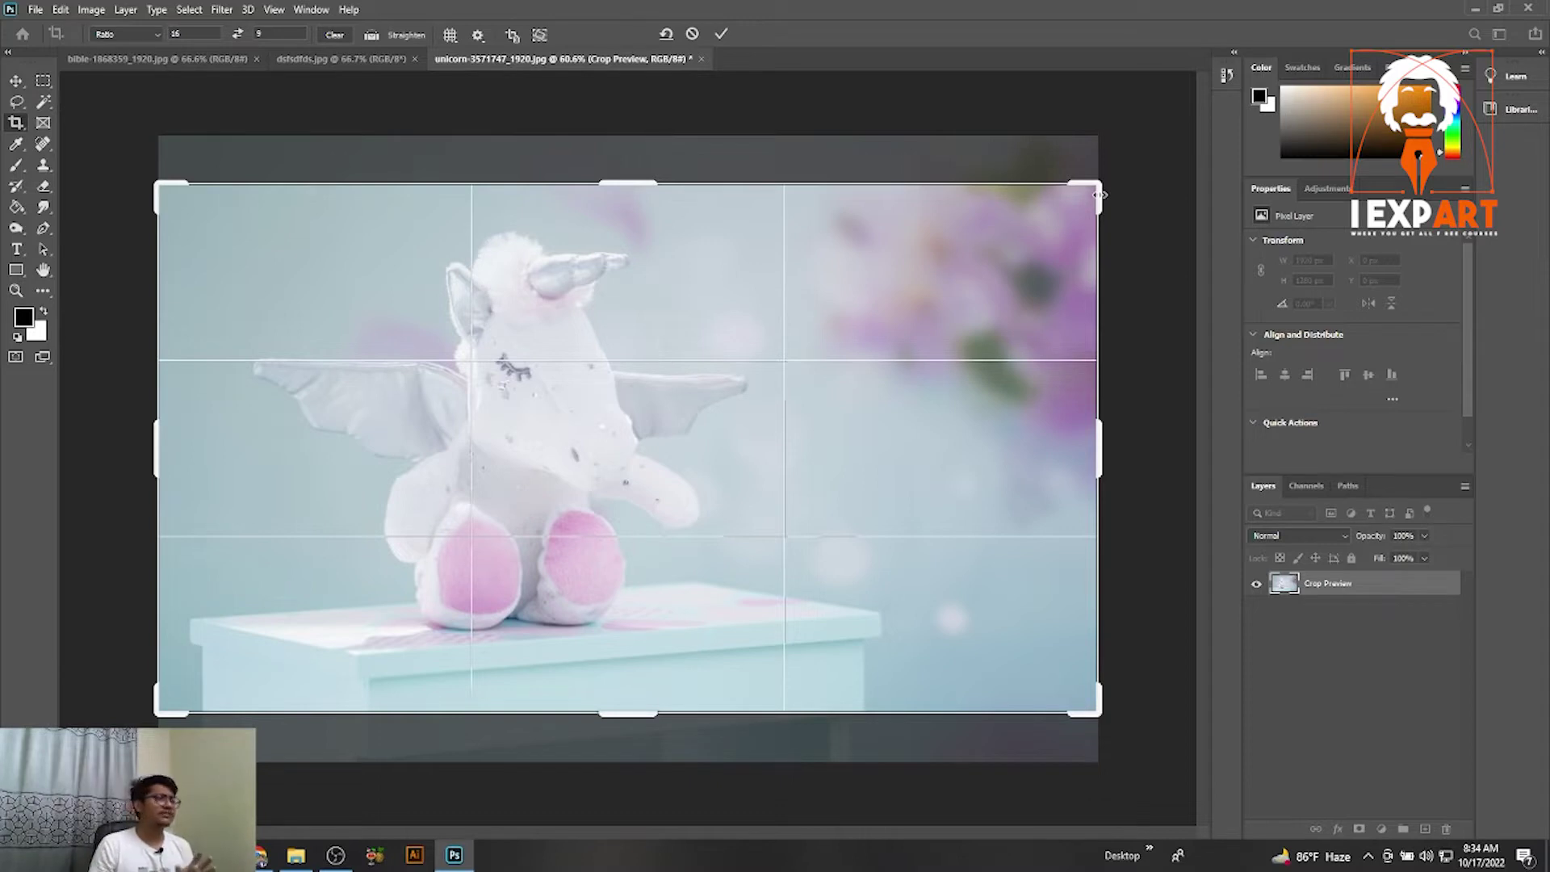
pyautogui.moveTo(1096, 191); pyautogui.dragTo(1049, 176)
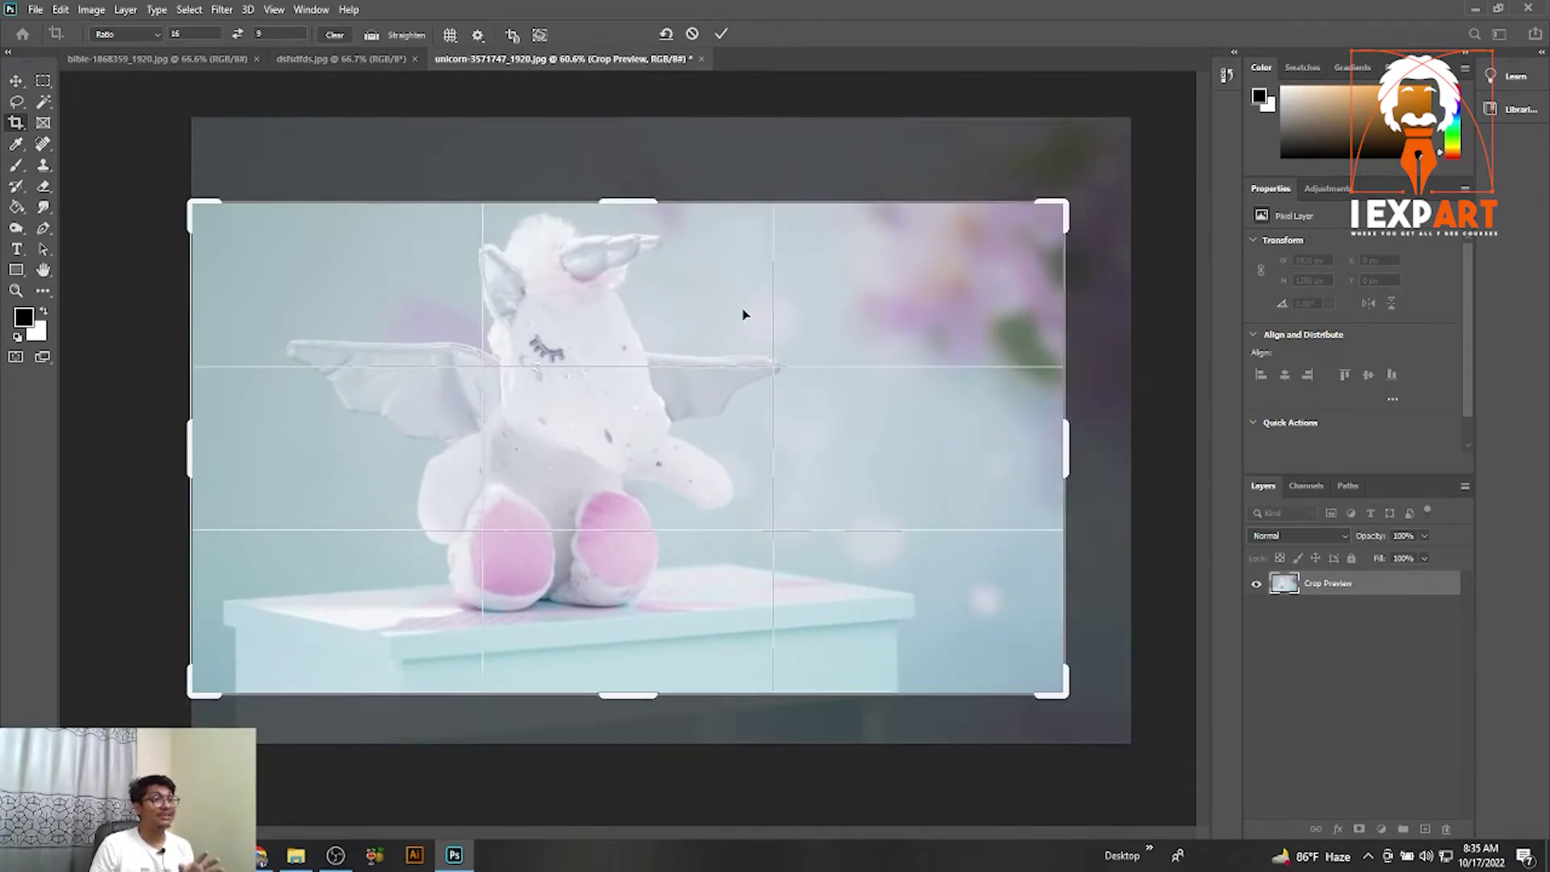
pyautogui.moveTo(741, 315)
pyautogui.mouseDown()
pyautogui.moveTo(694, 313)
pyautogui.moveTo(711, 307)
pyautogui.mouseUp()
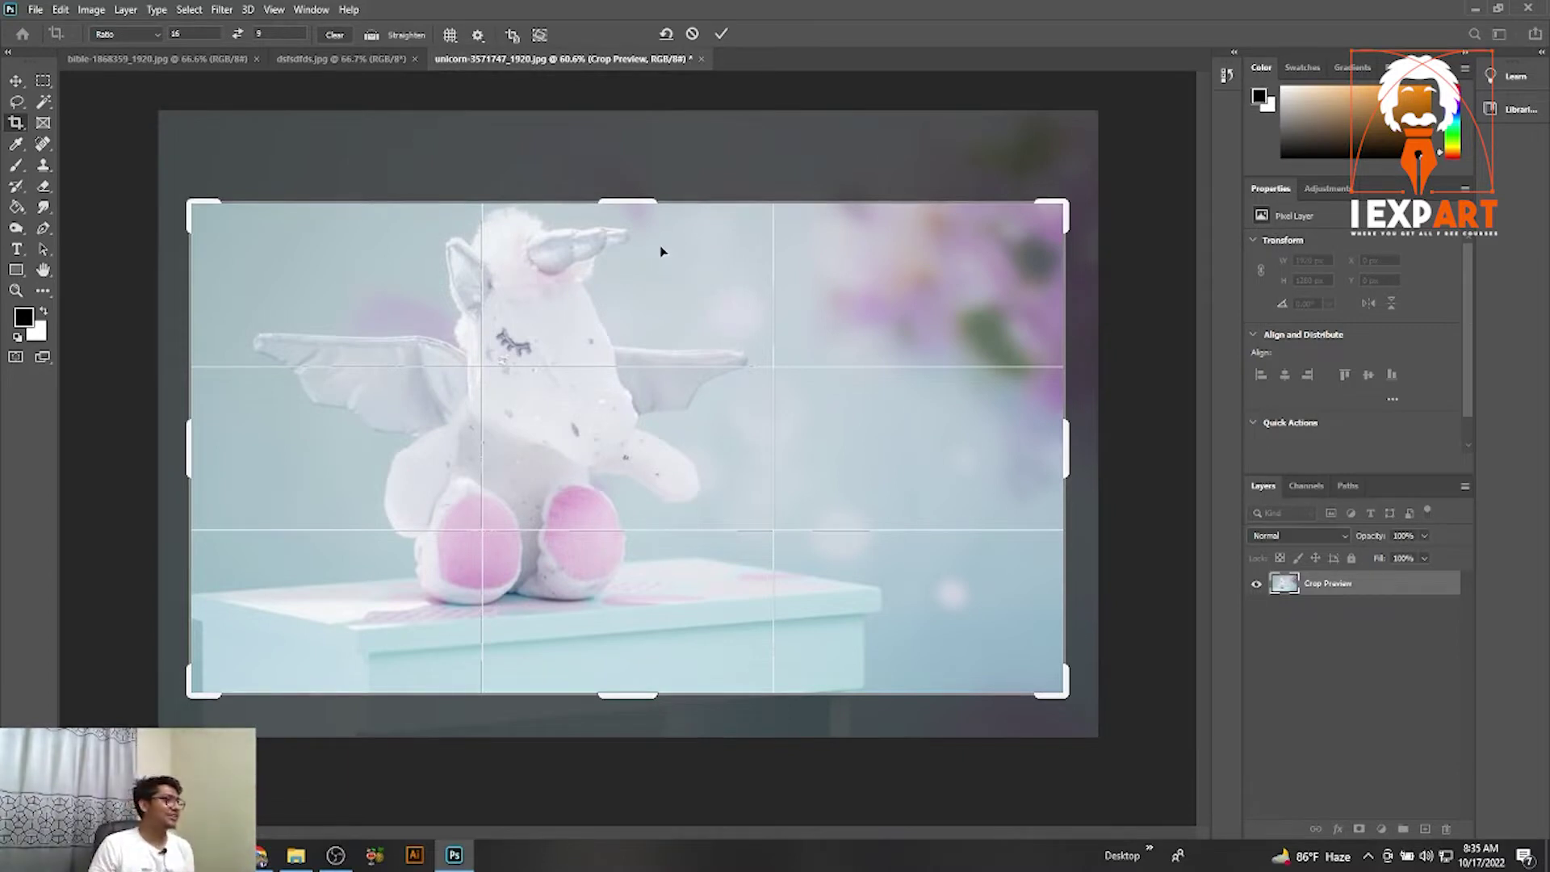
# Step: Try the 1 : 1 (Square) crop ratio with the unicorn centred in the frame, followed by the 2 : 3 (4 : 6) ratio
pyautogui.click(148, 37)
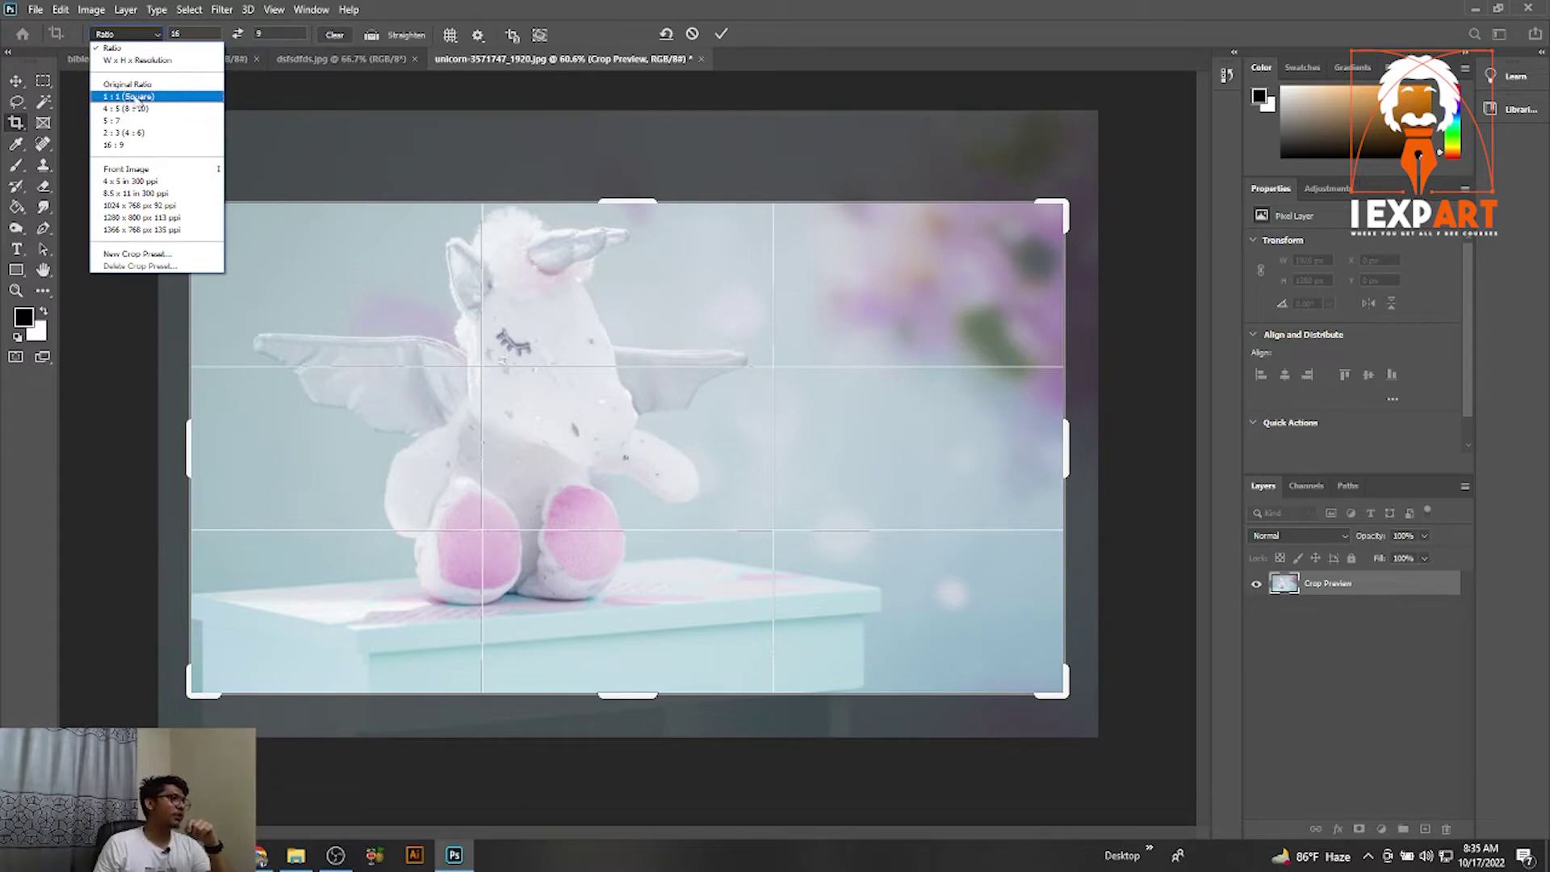
pyautogui.click(121, 98)
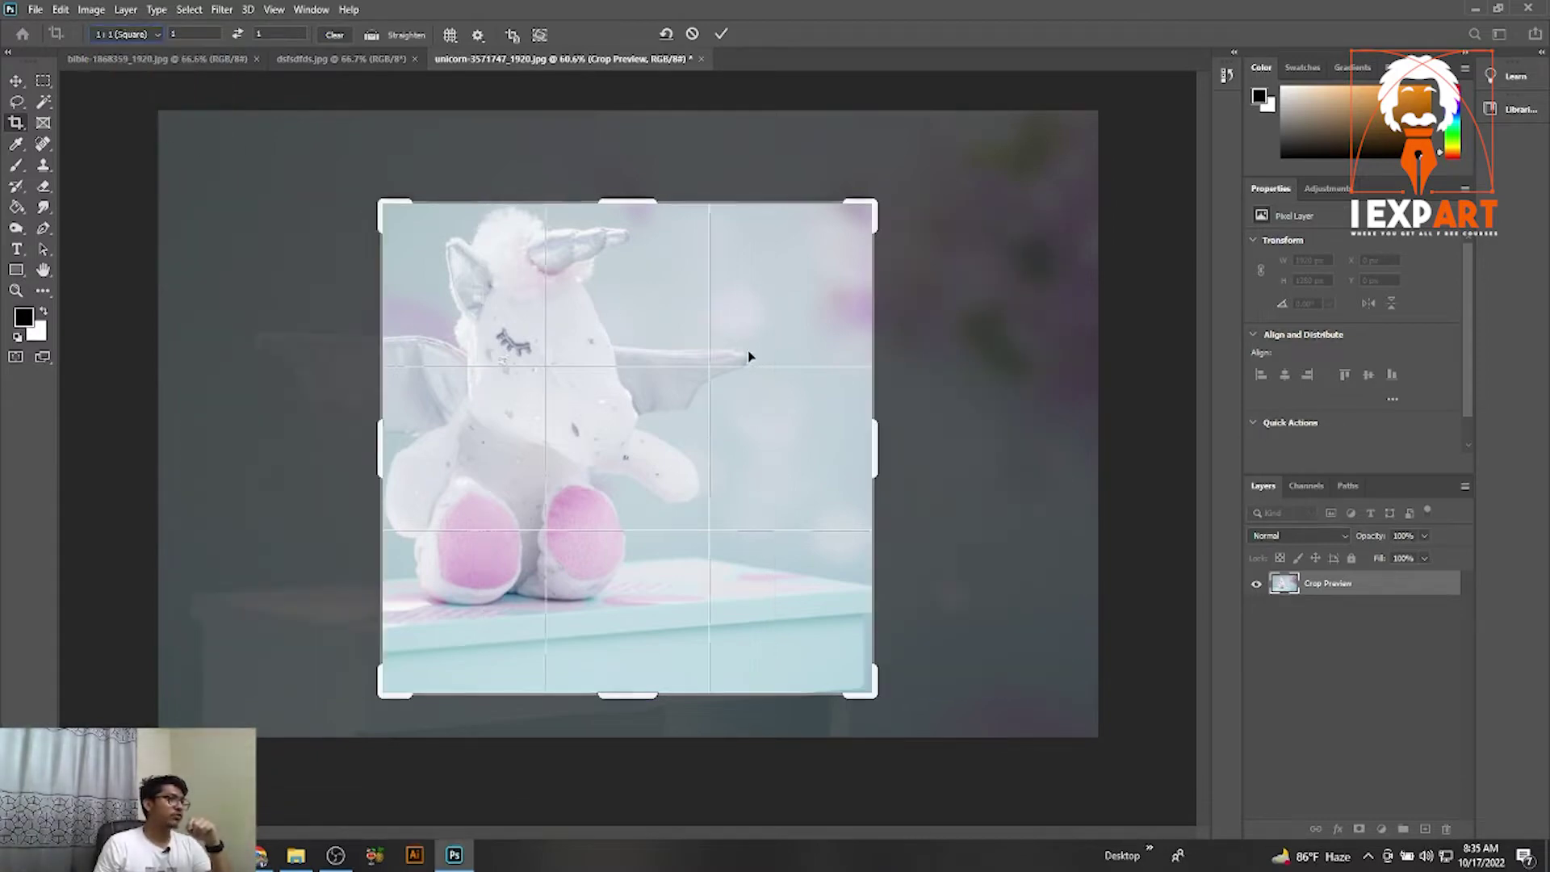
pyautogui.moveTo(749, 356); pyautogui.dragTo(856, 364)
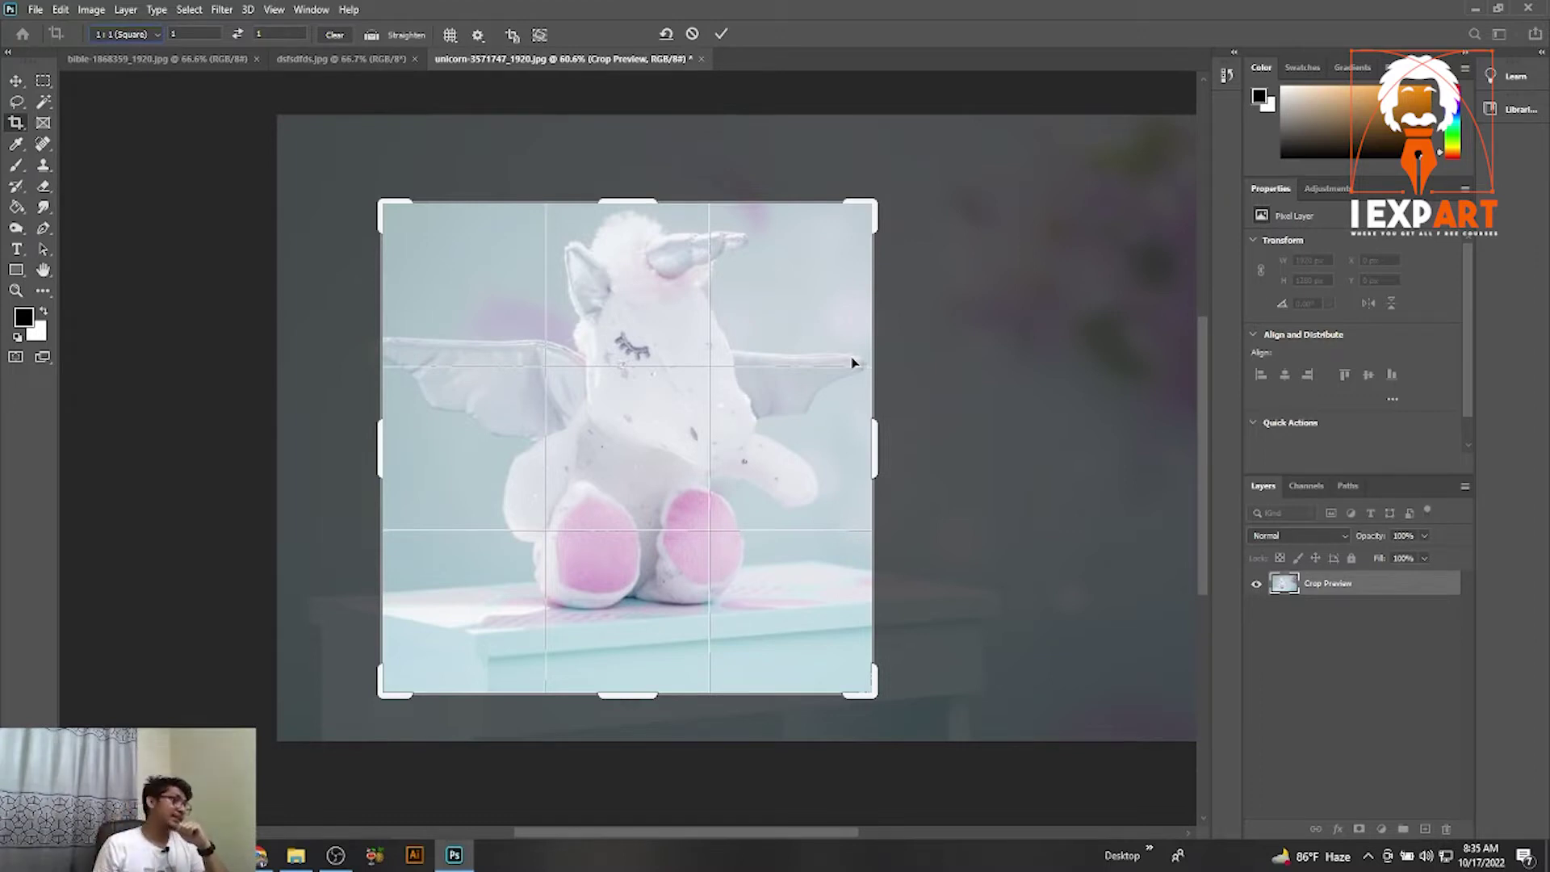
pyautogui.click(146, 36)
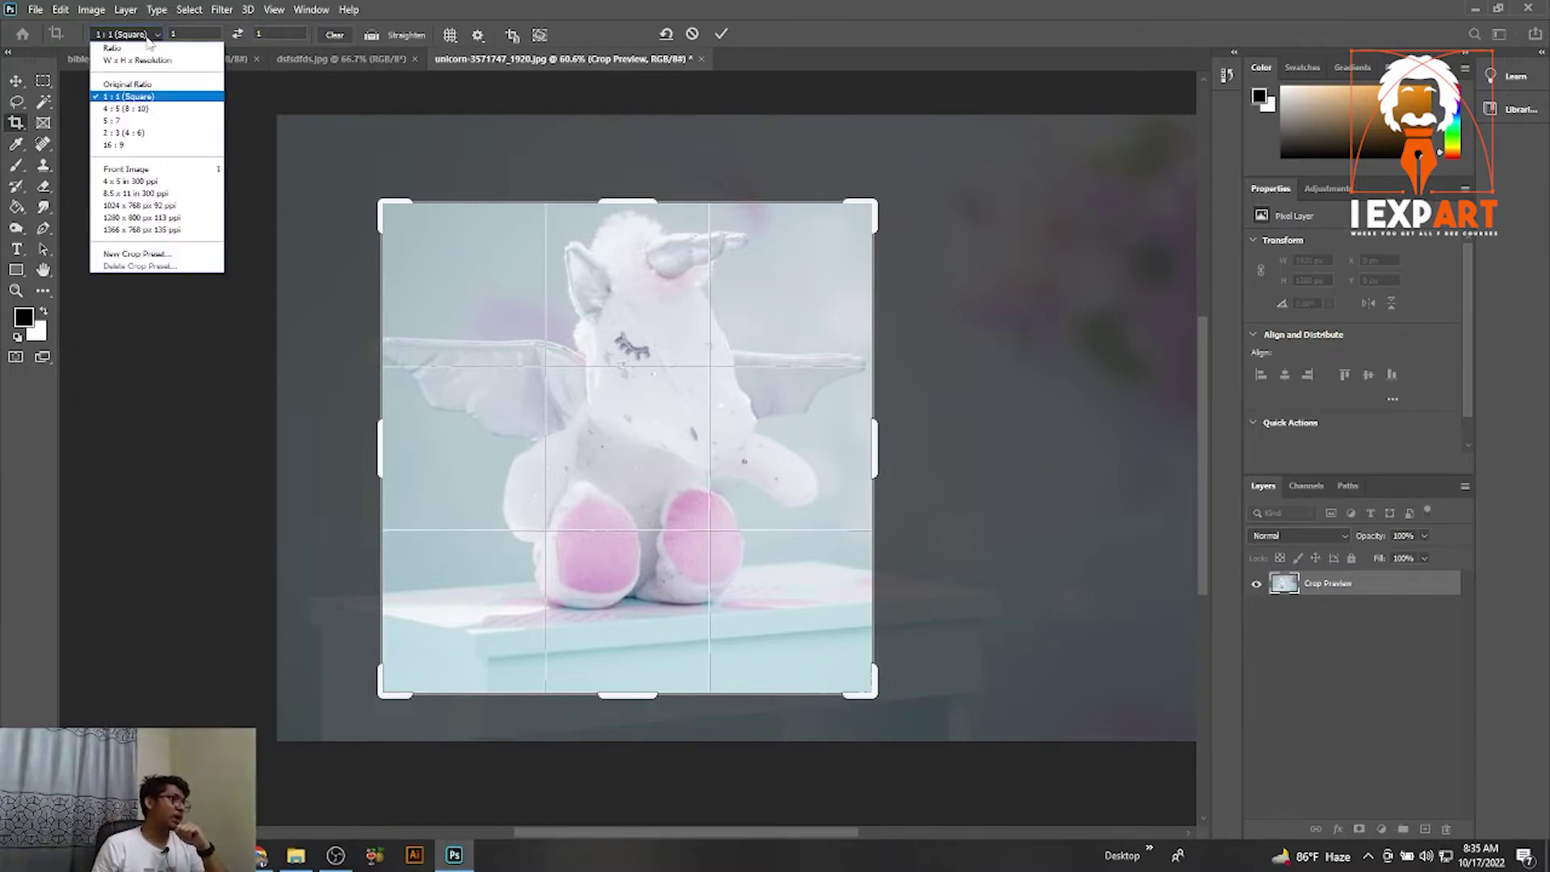
pyautogui.click(134, 133)
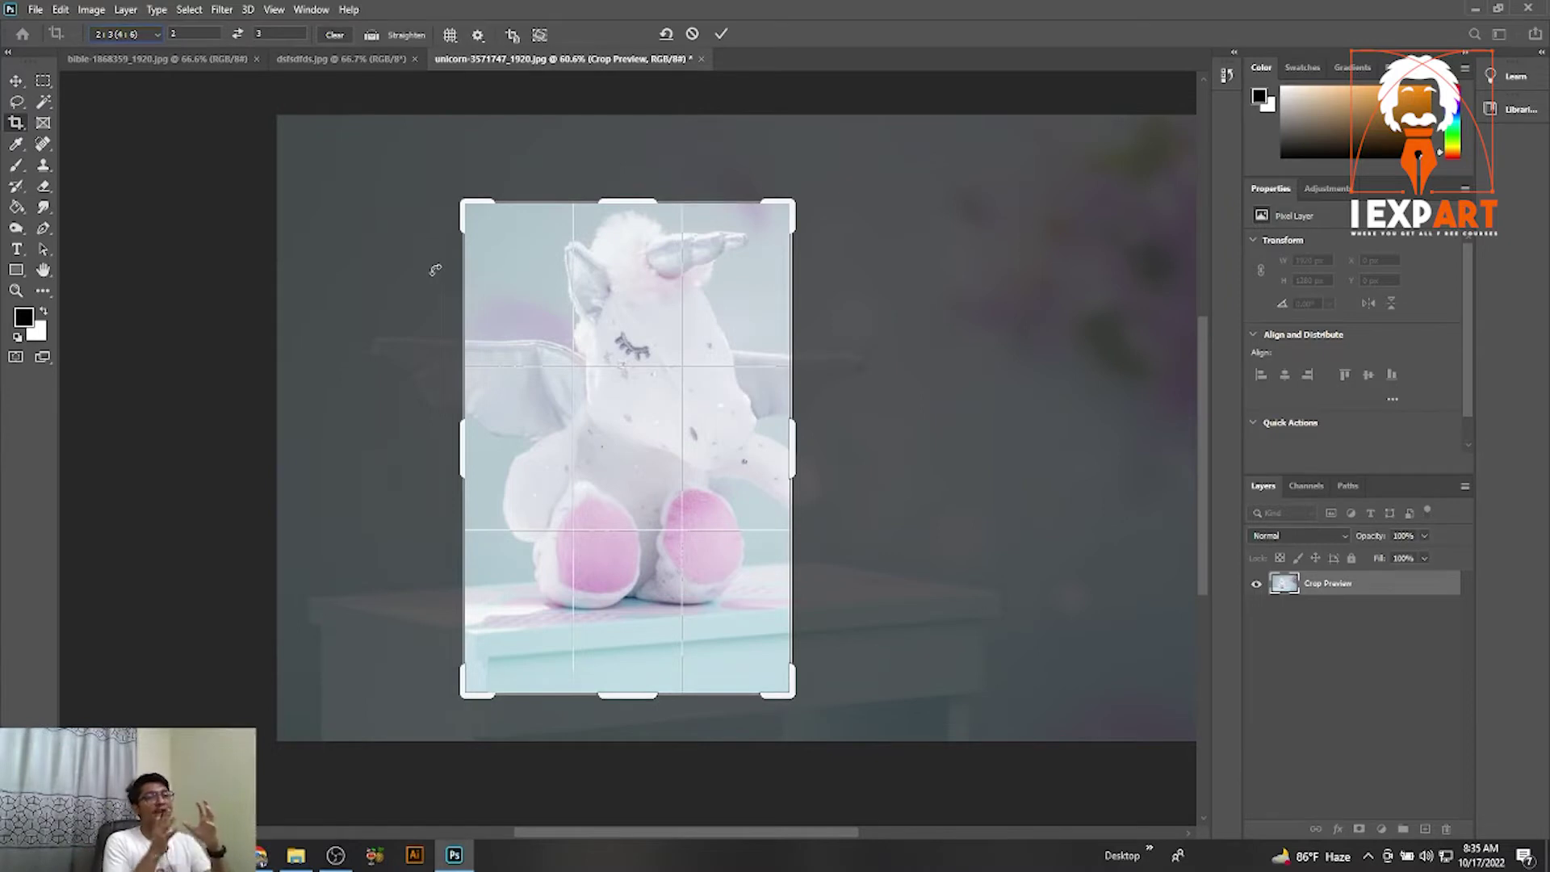
# Step: In dsfsdfds.jpg, set the crop preset to W x H x Resolution, widen the frame to the full photo and apply the crop
pyautogui.click(332, 61)
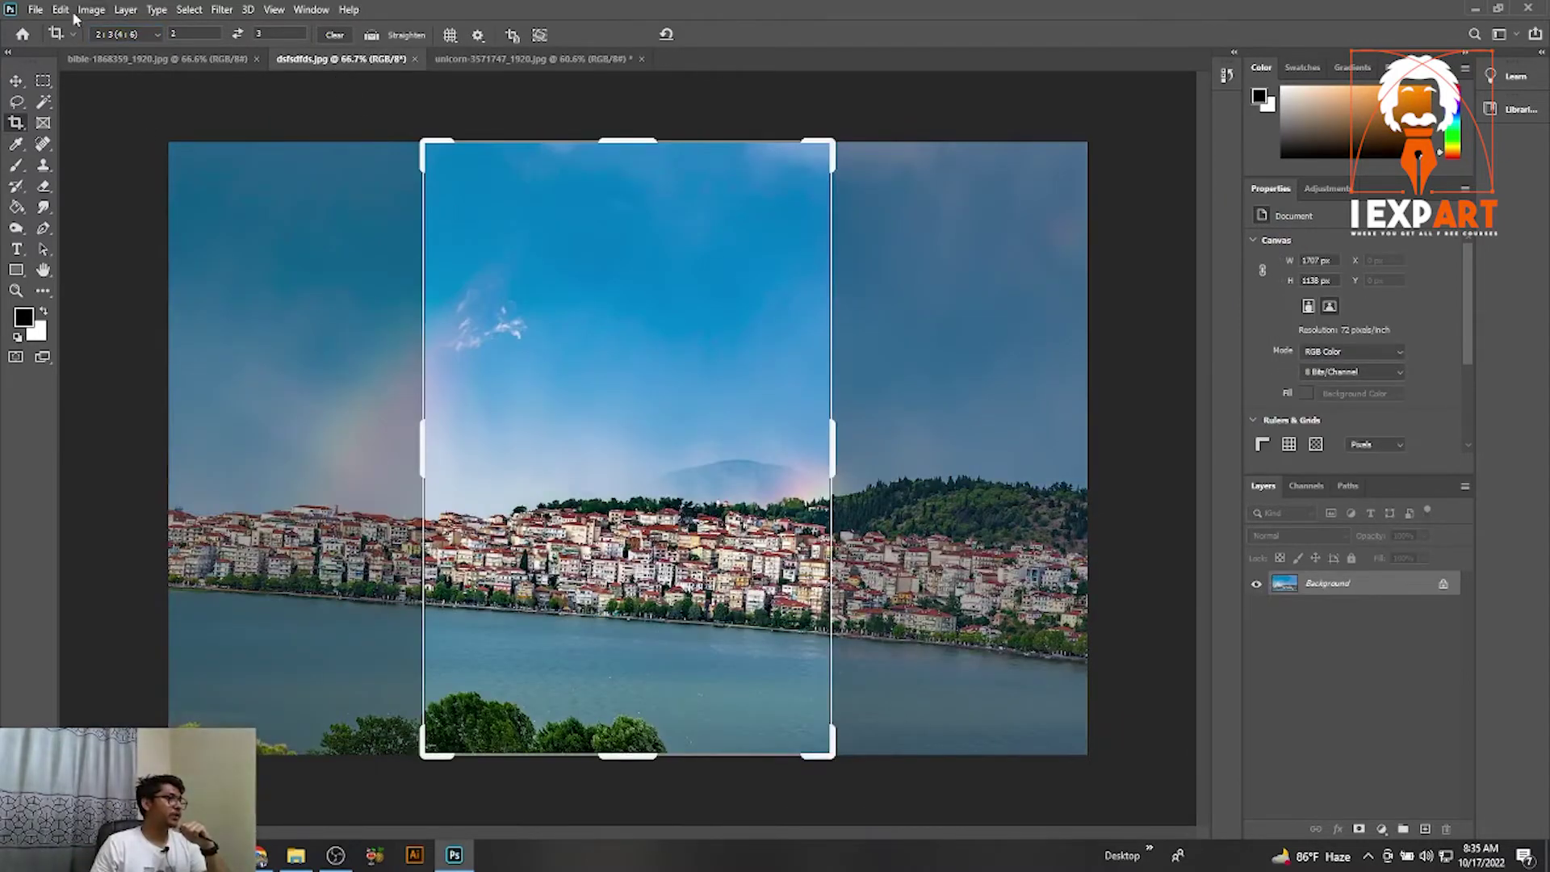
pyautogui.click(140, 37)
pyautogui.click(165, 59)
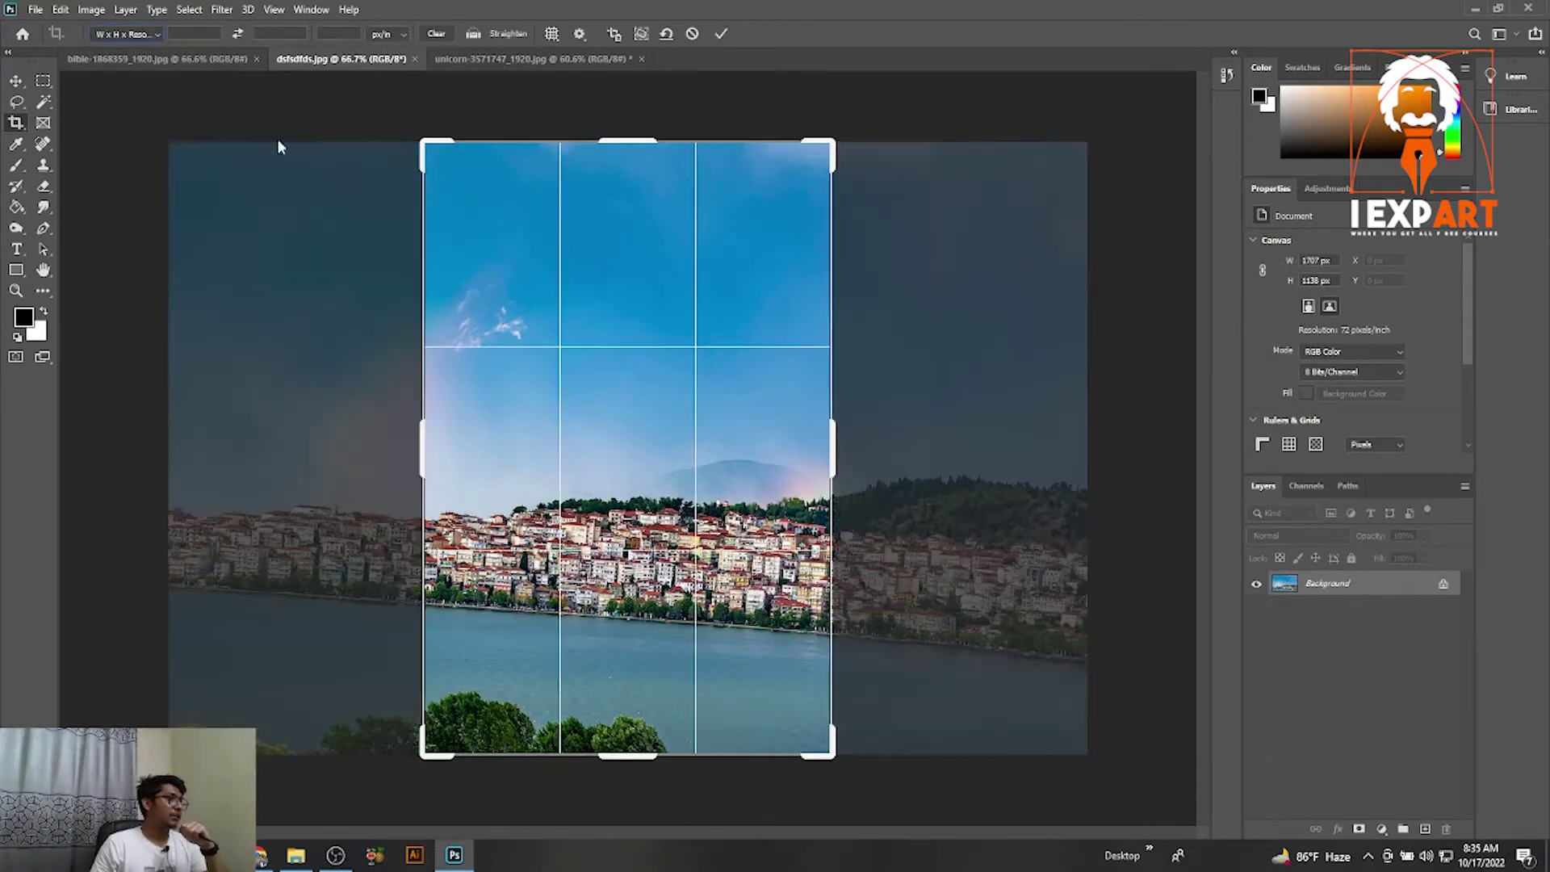
pyautogui.moveTo(422, 446); pyautogui.dragTo(289, 434)
pyautogui.press('v')
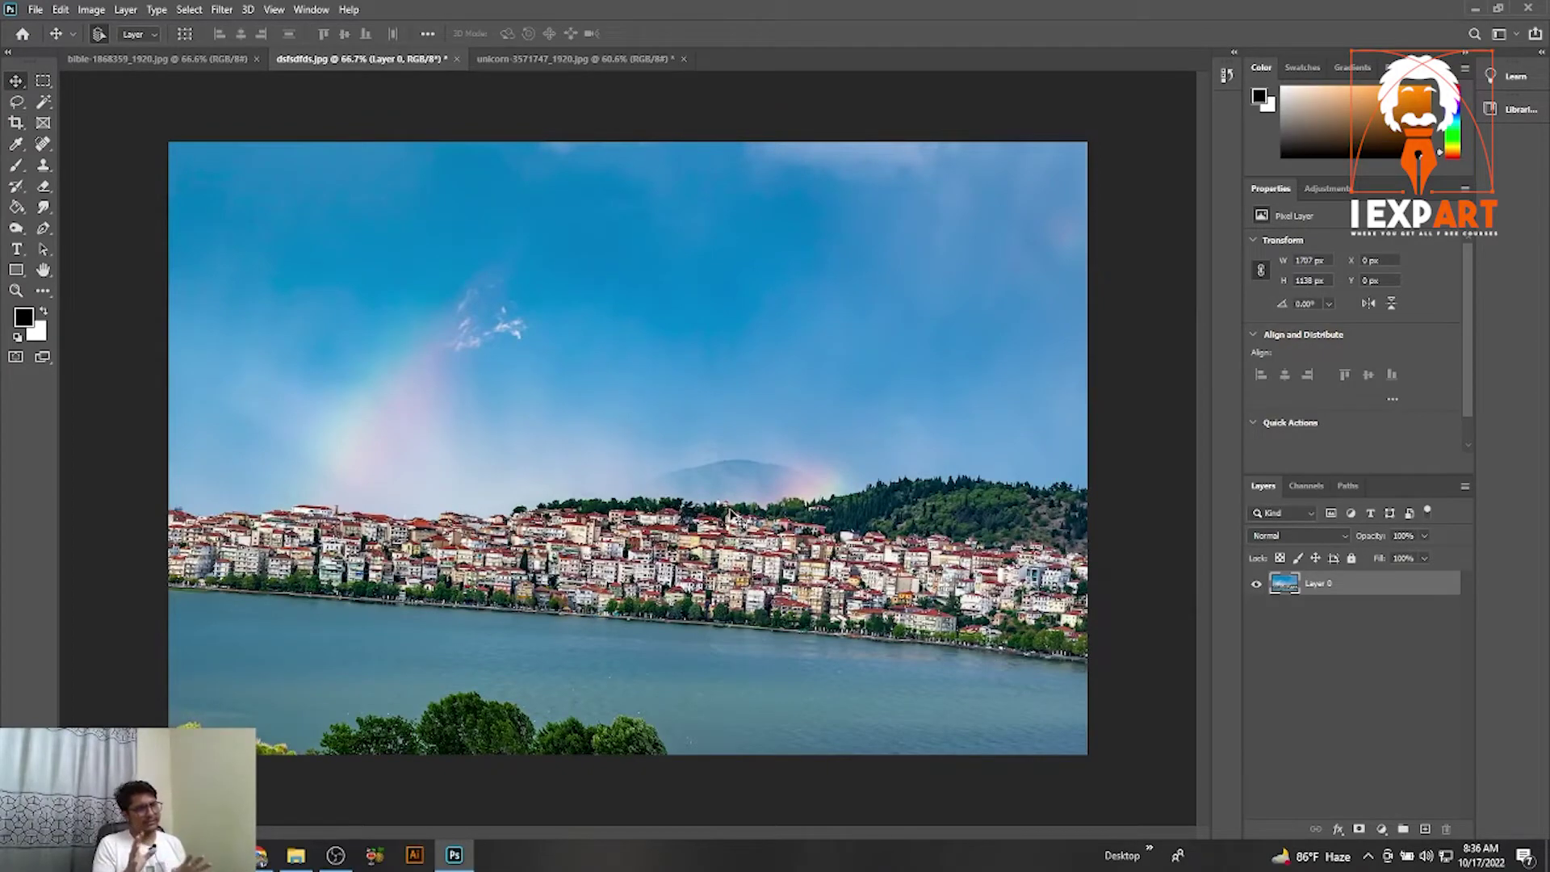
# Step: Try straightening the lakeside town photo along its sloping shoreline with the Crop tool, and undo the applied crop
pyautogui.scroll(4, 729, 511)
pyautogui.scroll(-3, 729, 511)
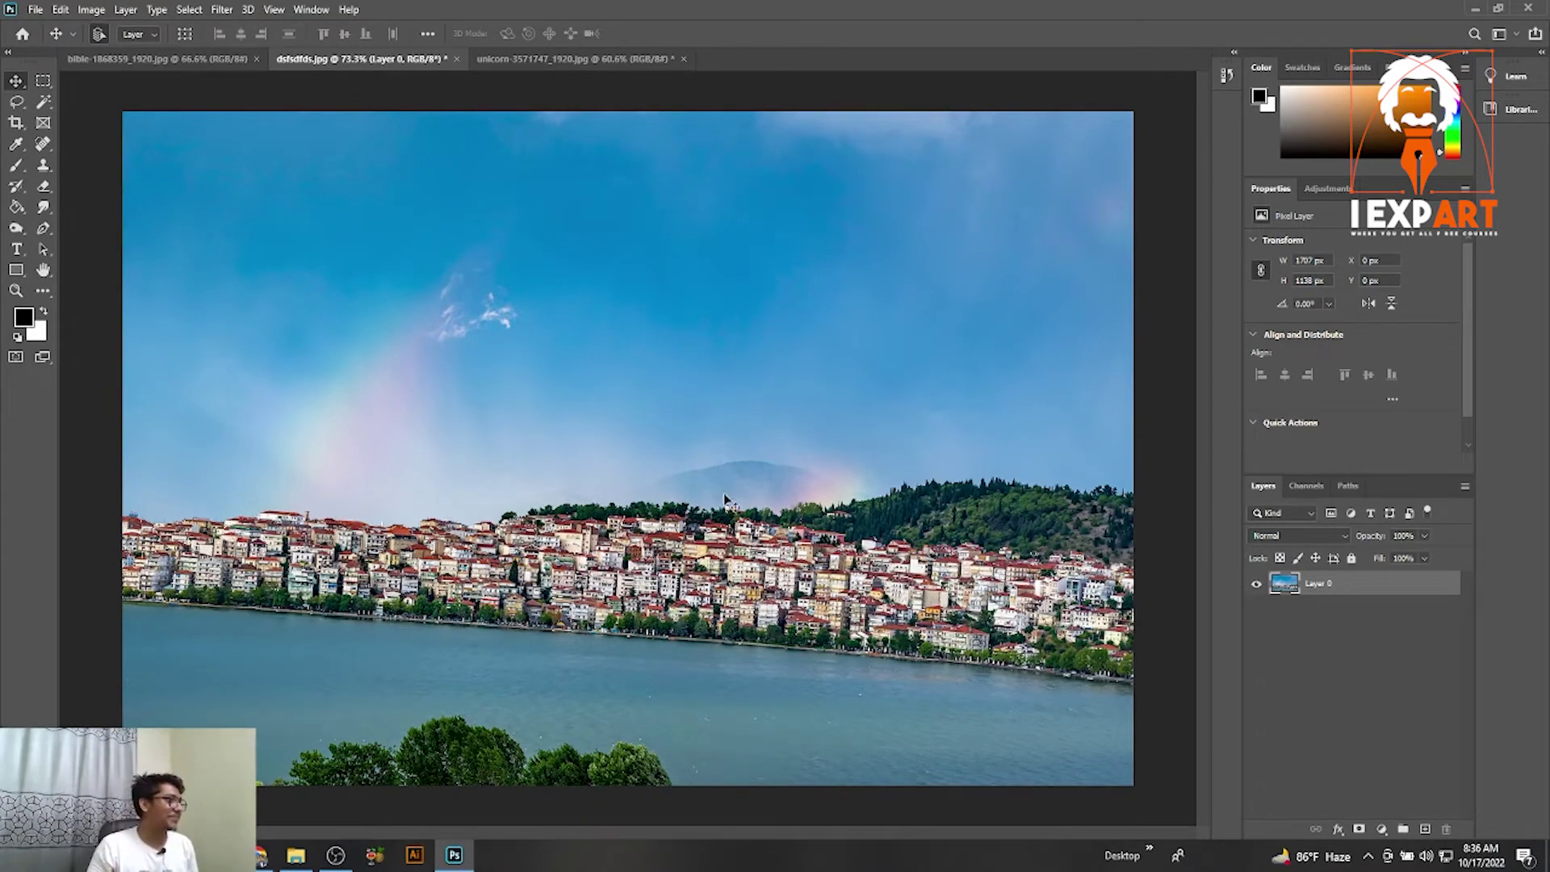
pyautogui.click(16, 123)
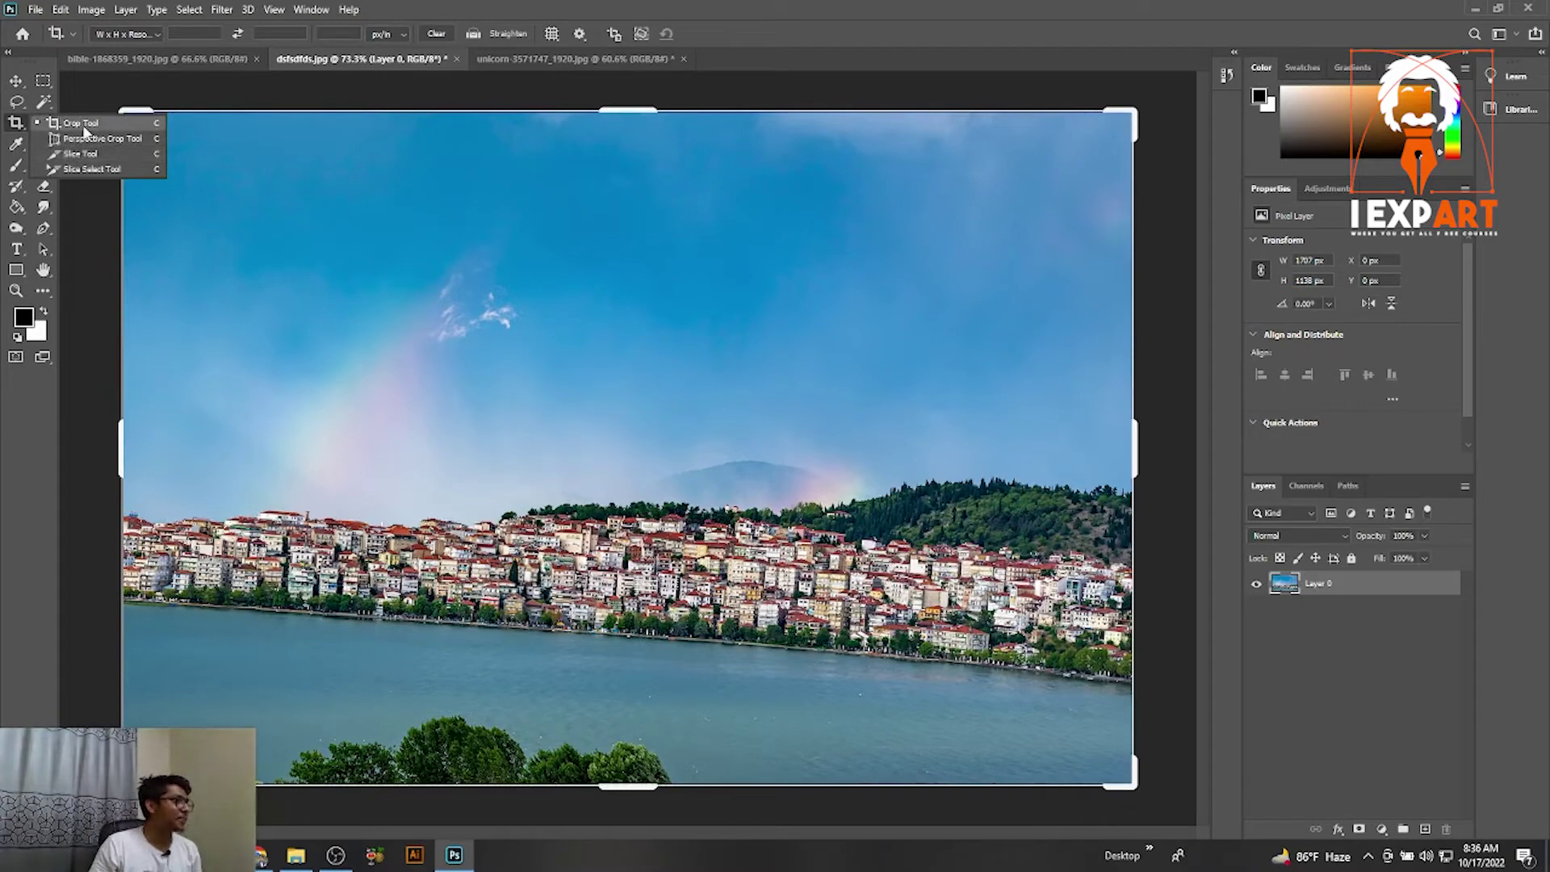
pyautogui.click(82, 125)
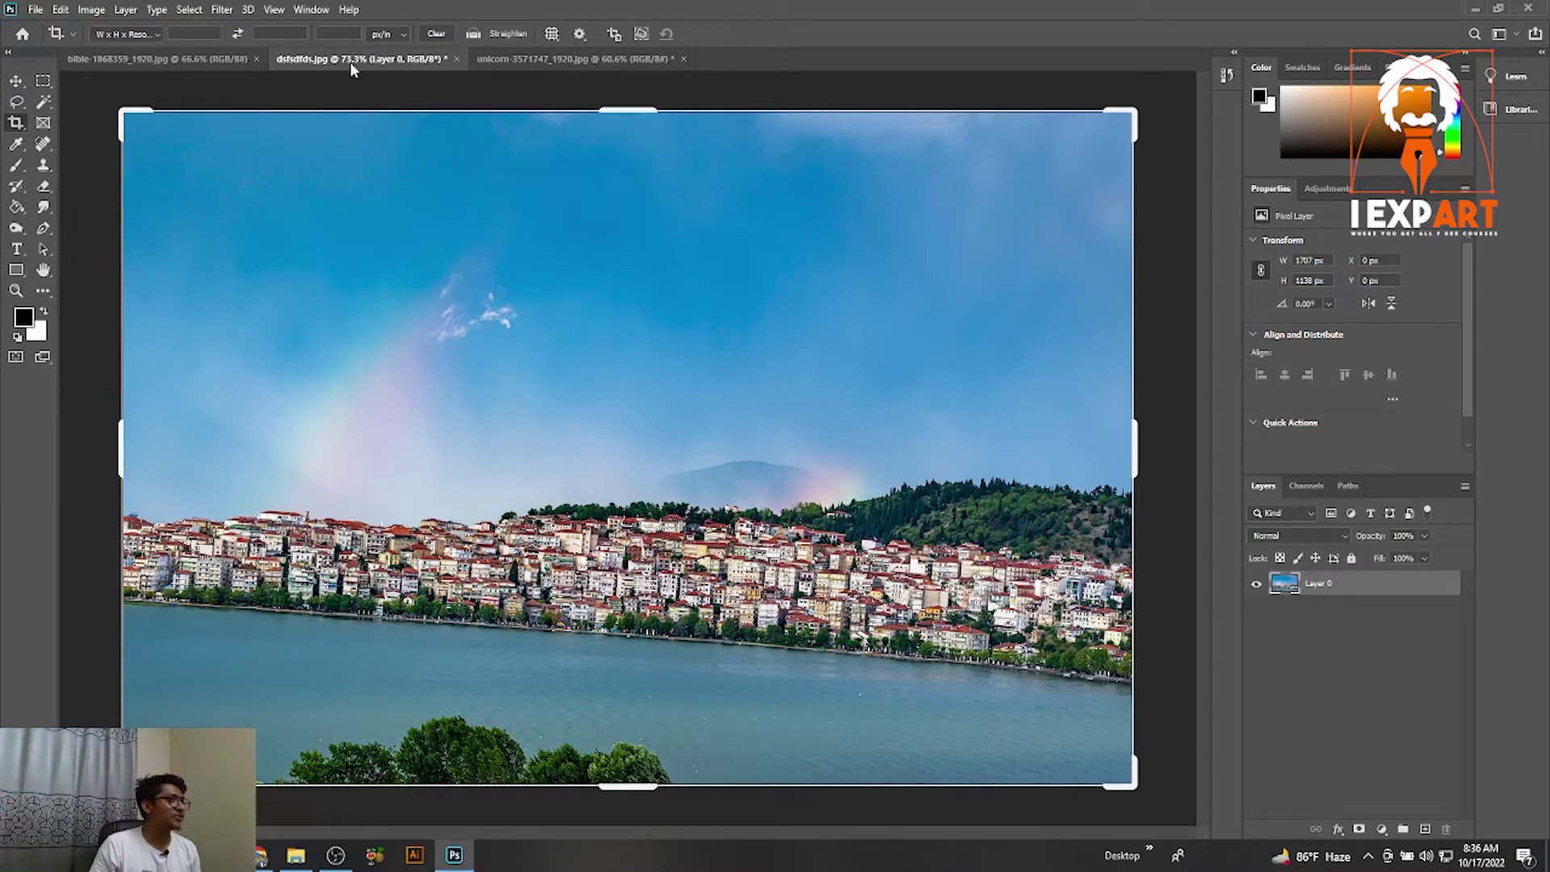
pyautogui.click(507, 34)
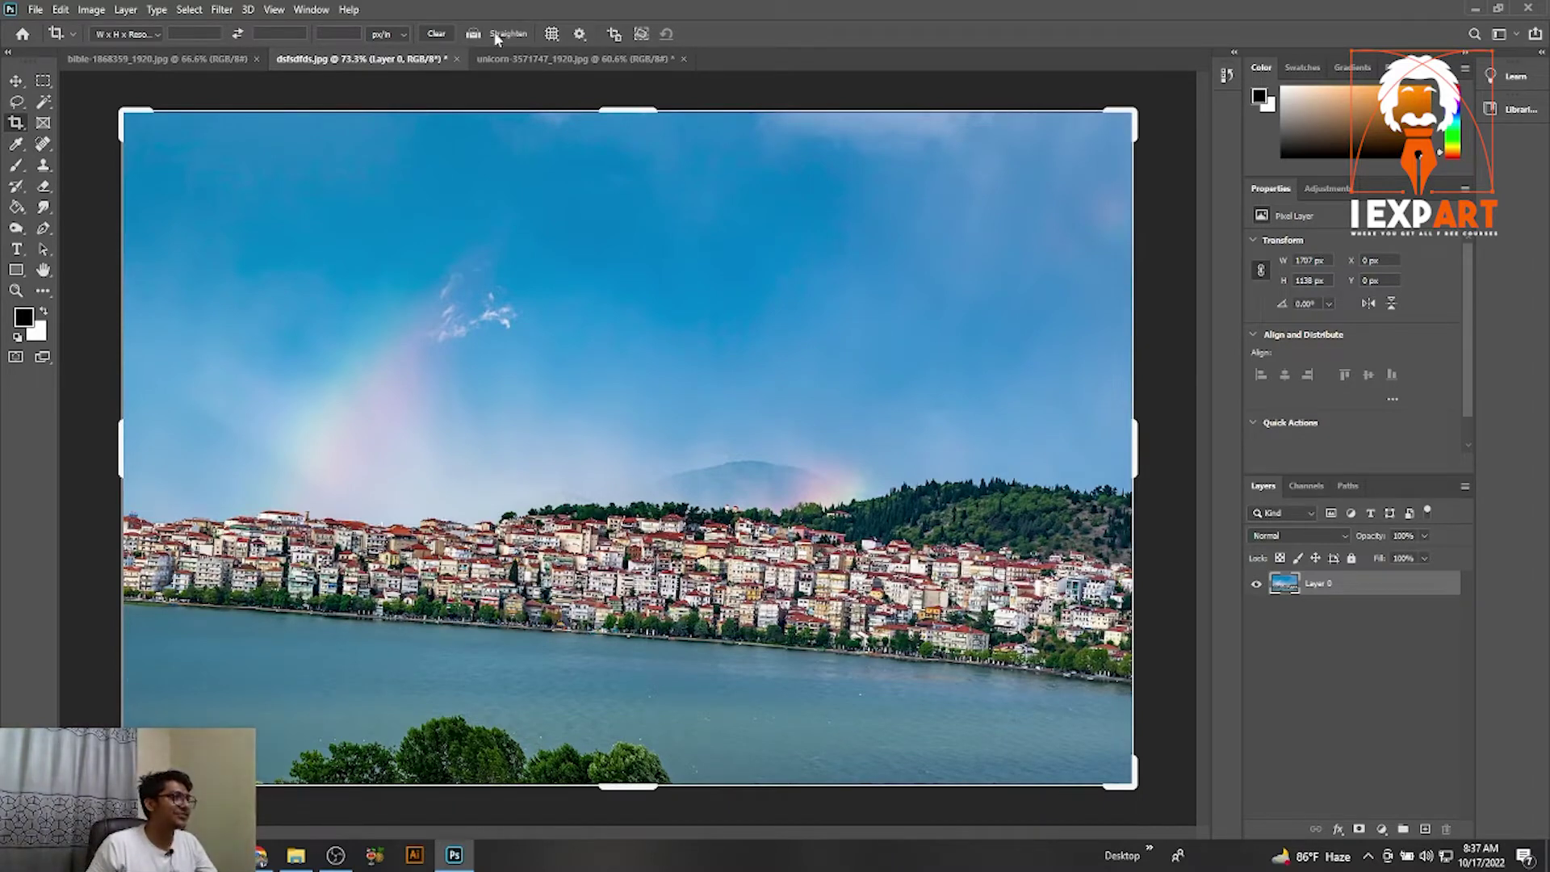
pyautogui.click(495, 34)
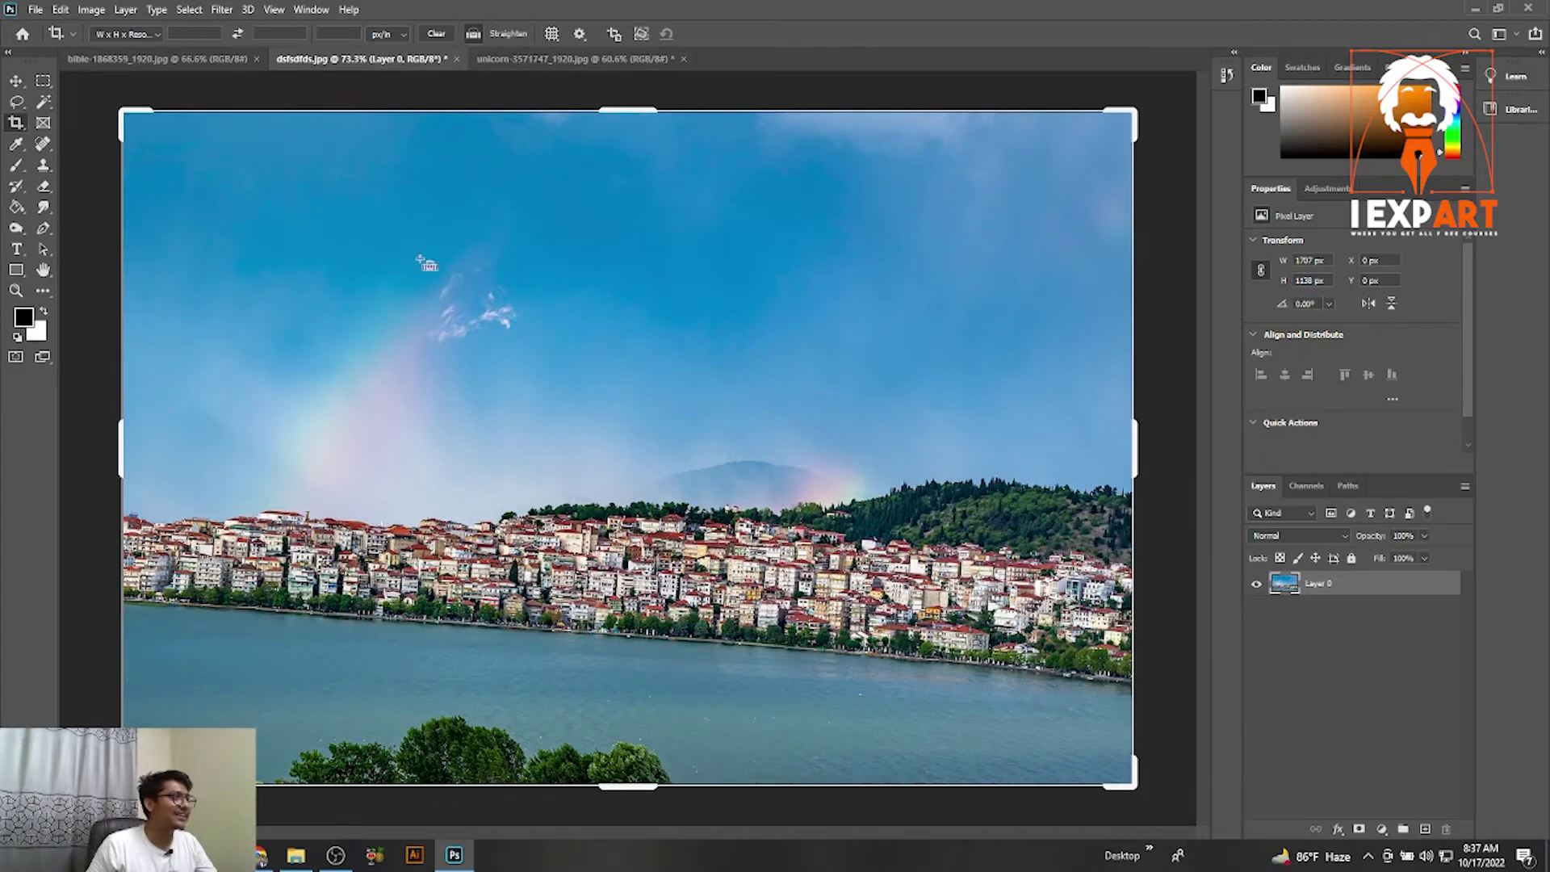
pyautogui.moveTo(129, 616); pyautogui.dragTo(1122, 693)
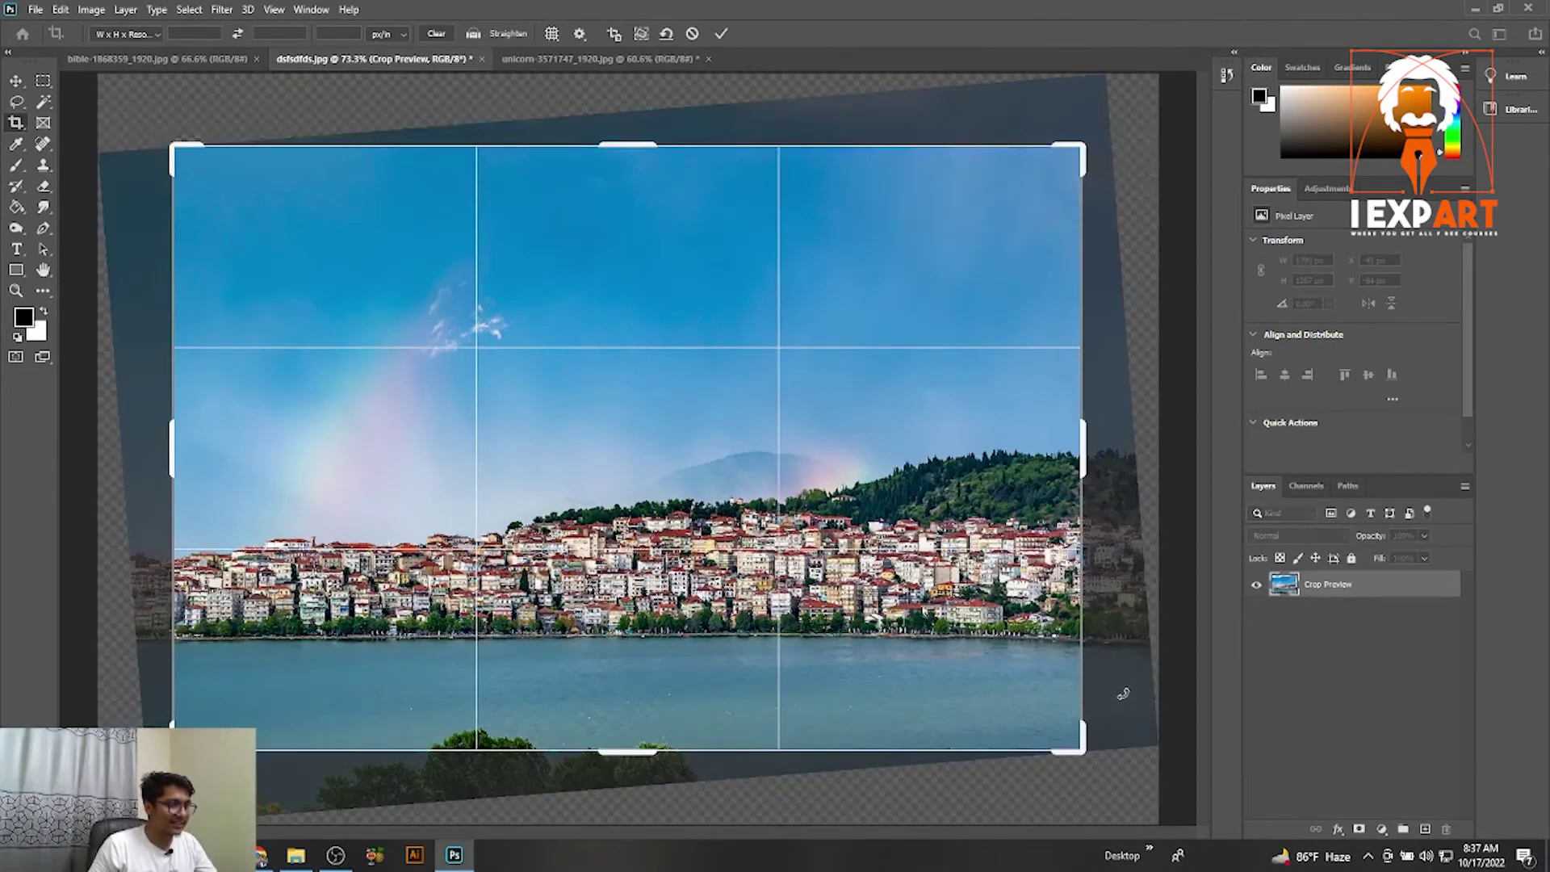
pyautogui.click(17, 82)
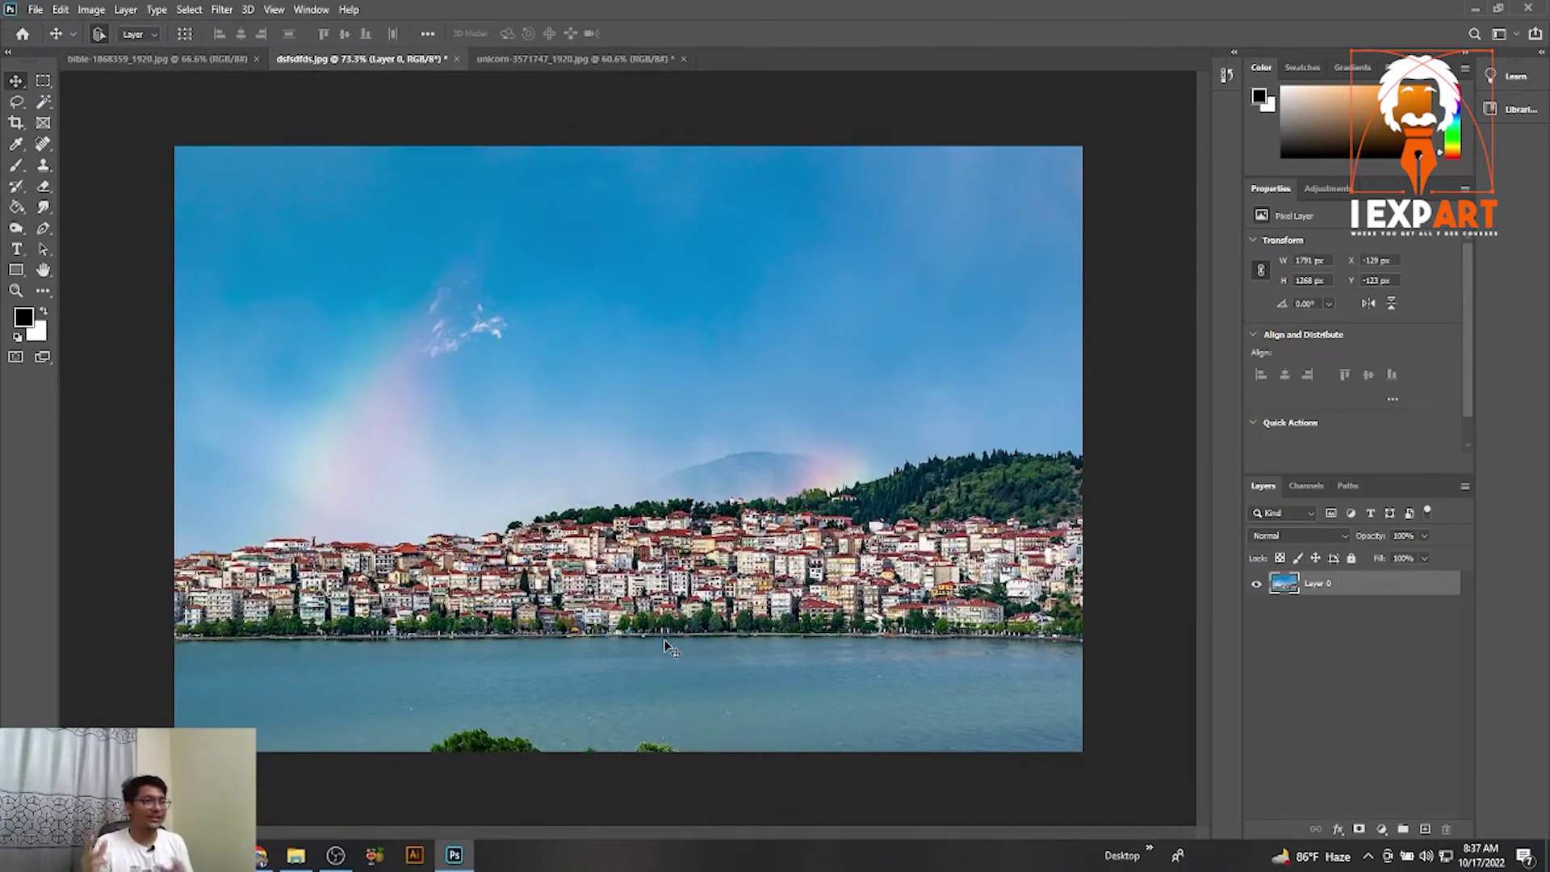
pyautogui.hotkey('ctrl', 'z')
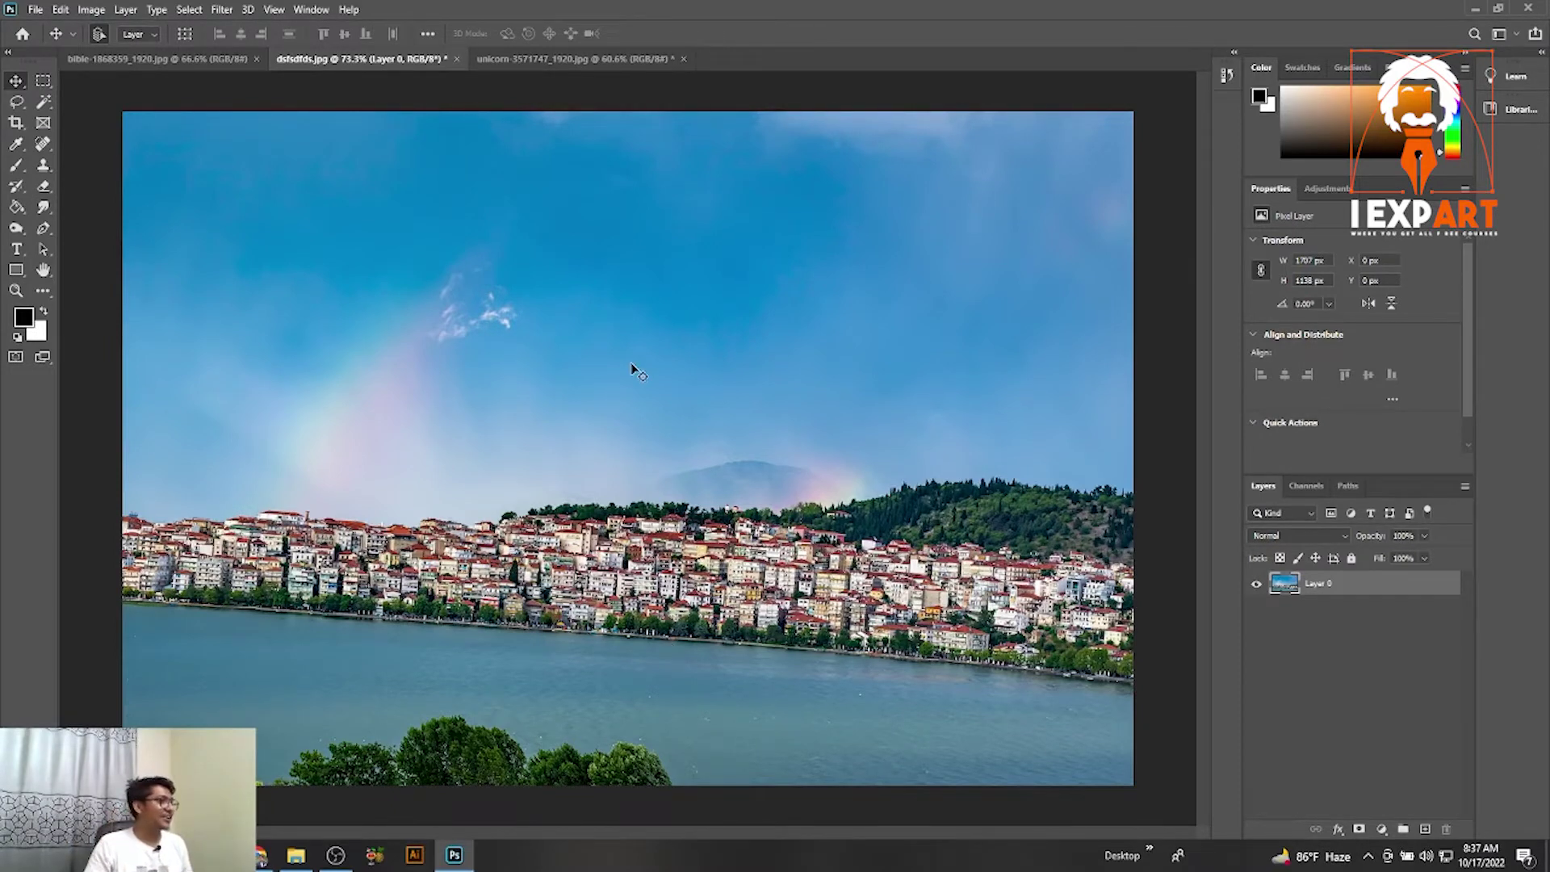
# Step: Straighten the lakeside town photo by tracing the waterline across its full width, and apply the crop
pyautogui.click(17, 125)
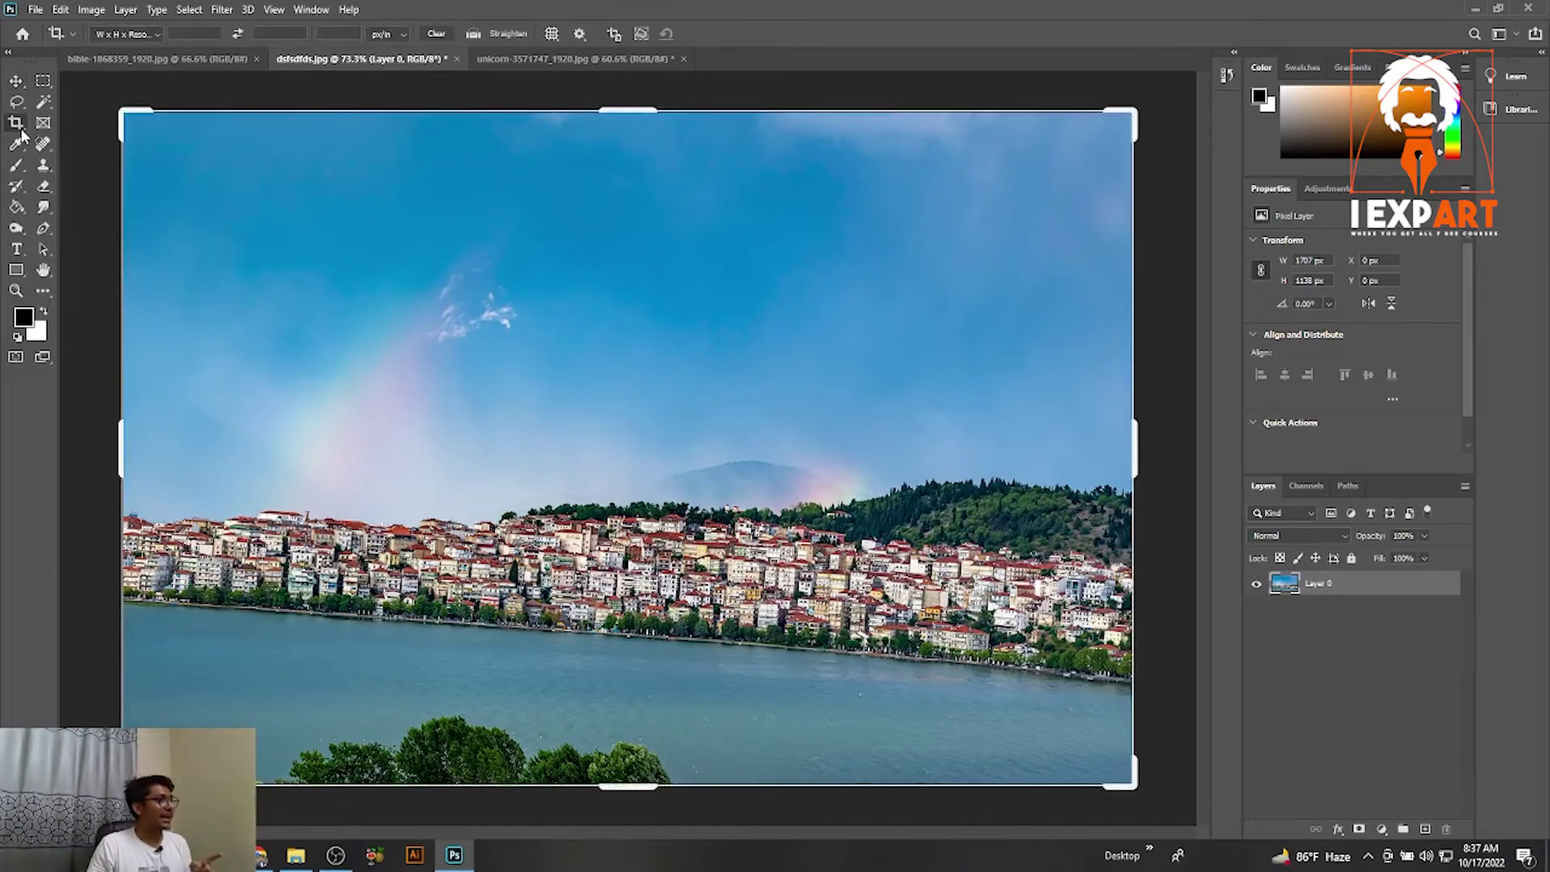
pyautogui.click(508, 33)
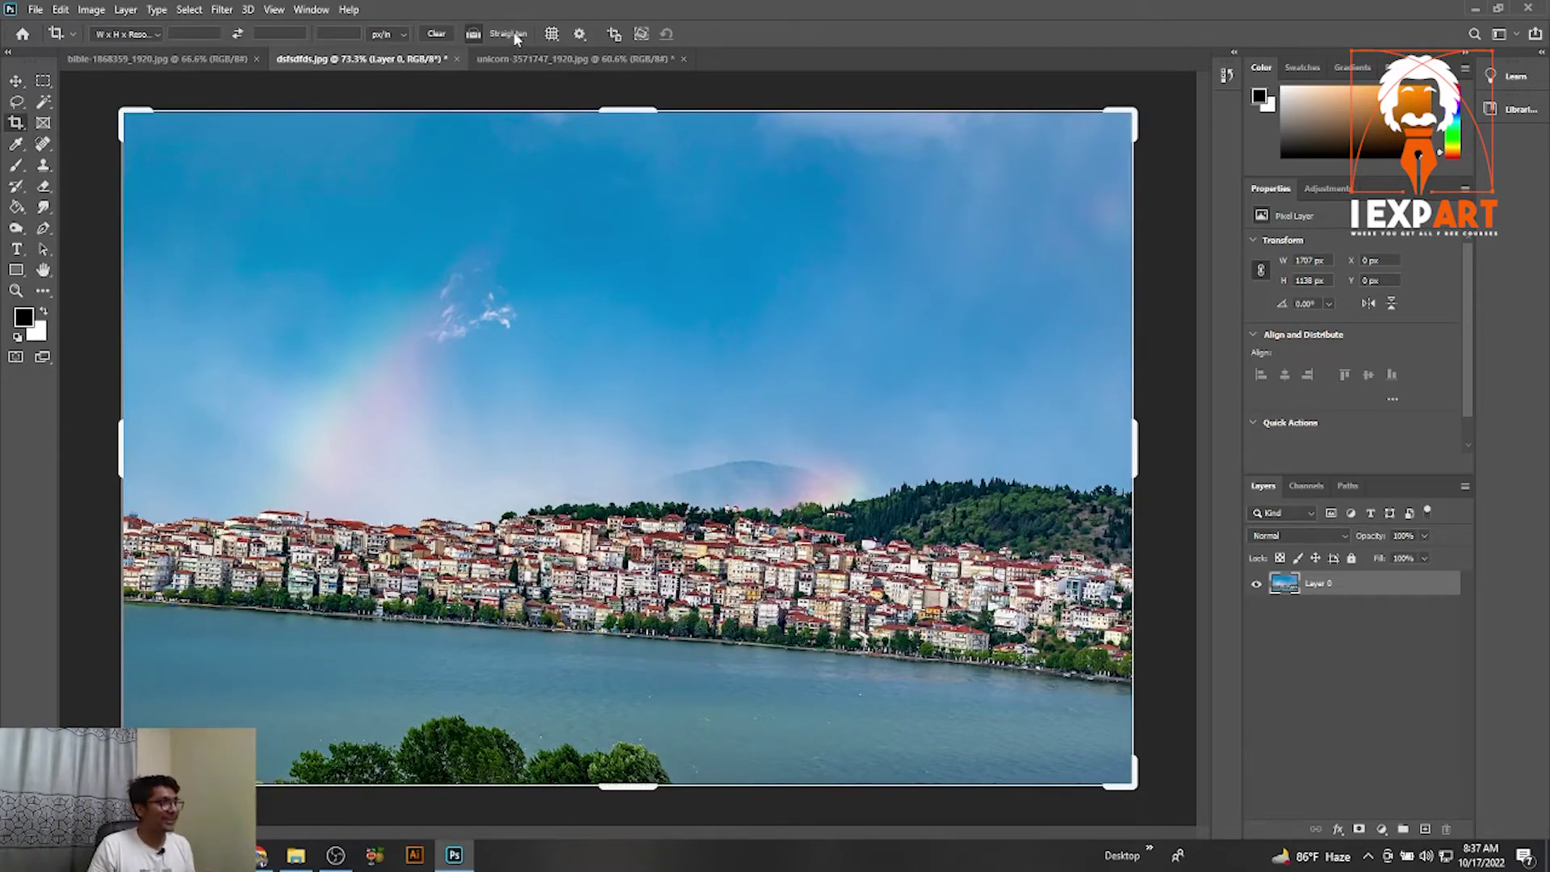
pyautogui.moveTo(141, 621)
pyautogui.mouseDown()
pyautogui.moveTo(1139, 679)
pyautogui.moveTo(1106, 700)
pyautogui.mouseUp()
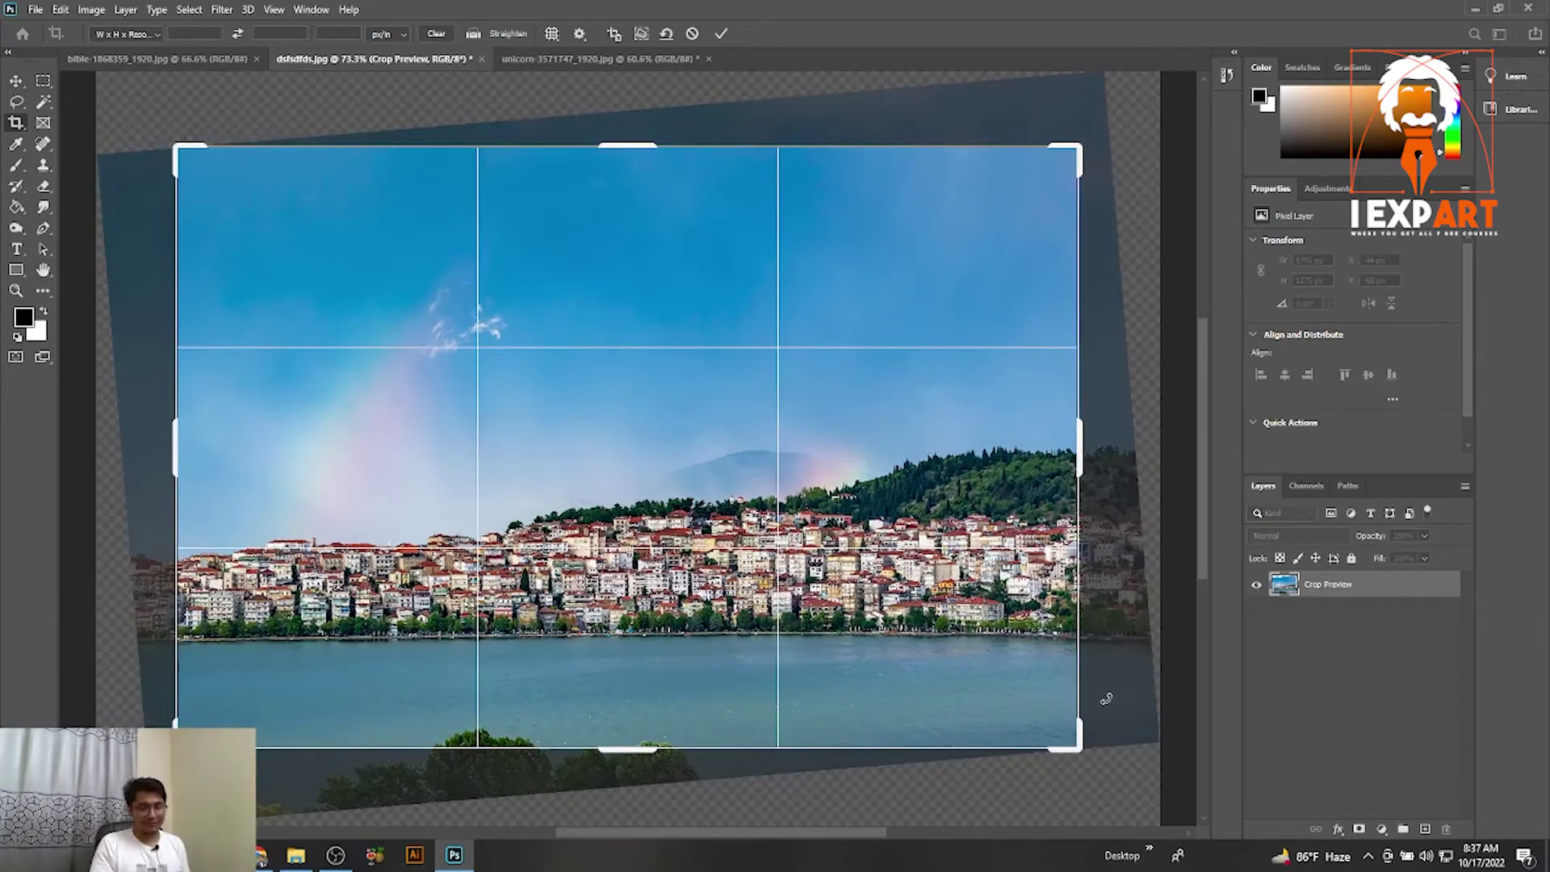
pyautogui.press('Return')
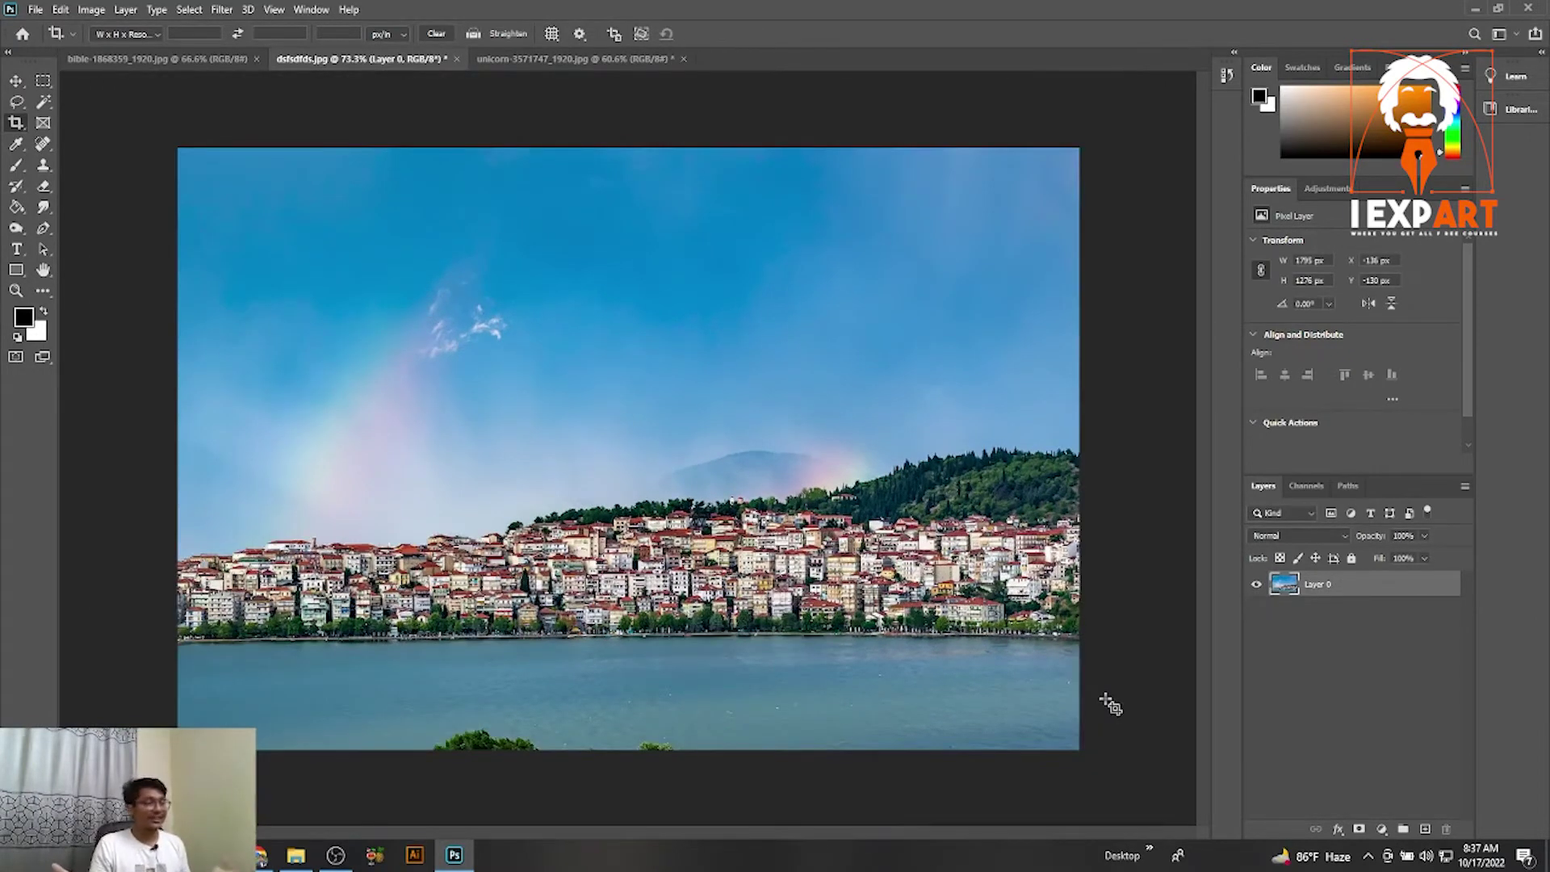
pyautogui.click(12, 84)
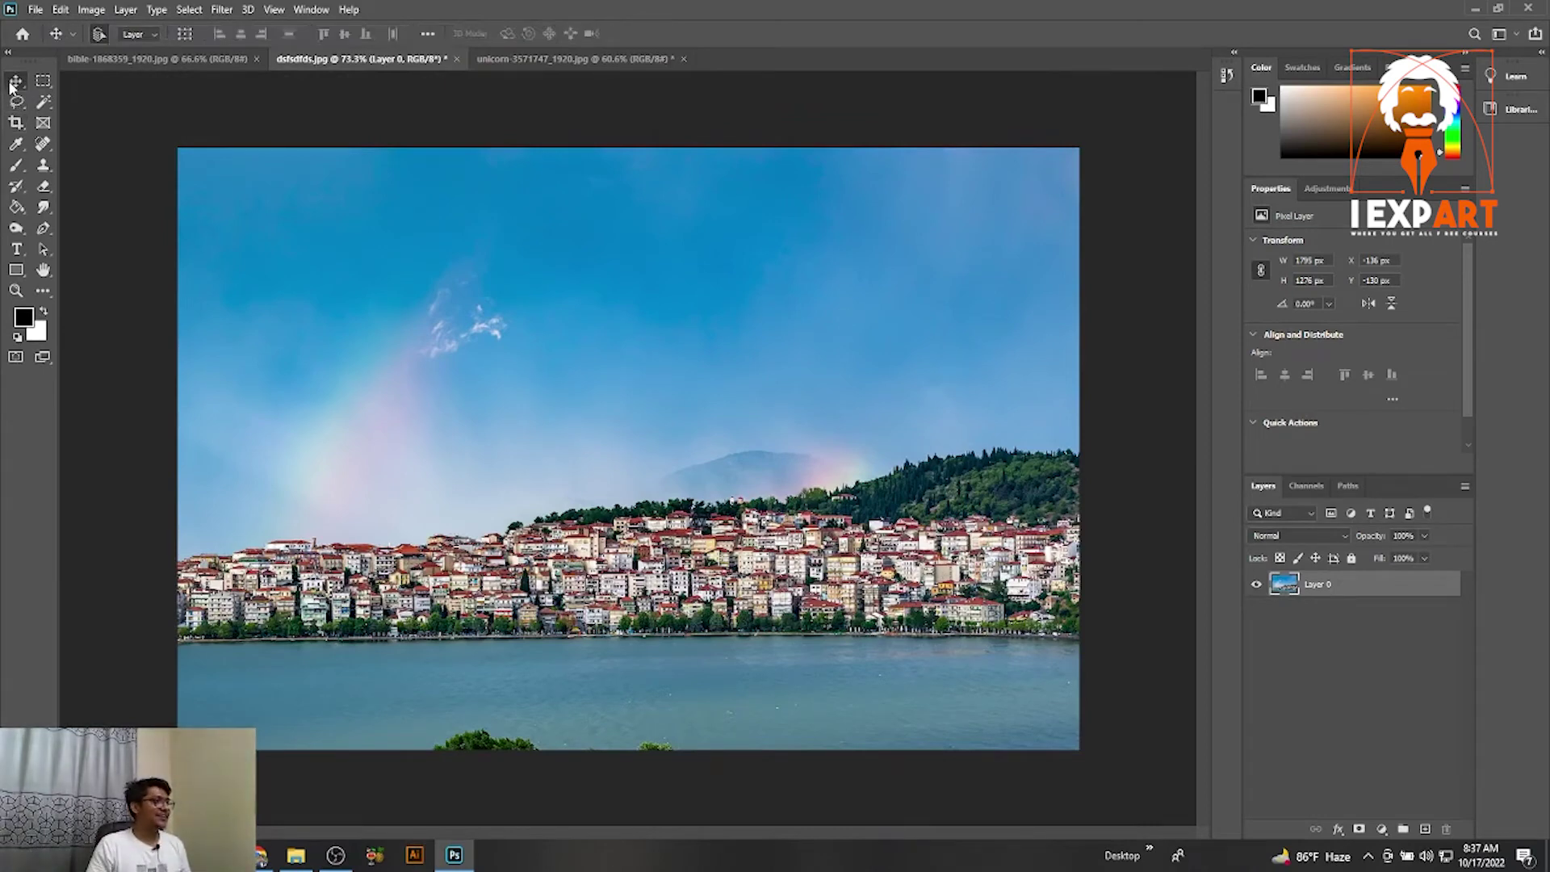
# Step: Crop the lakeside town photo down to the waterline using the Rule of Thirds overlay, and apply the crop
pyautogui.click(18, 124)
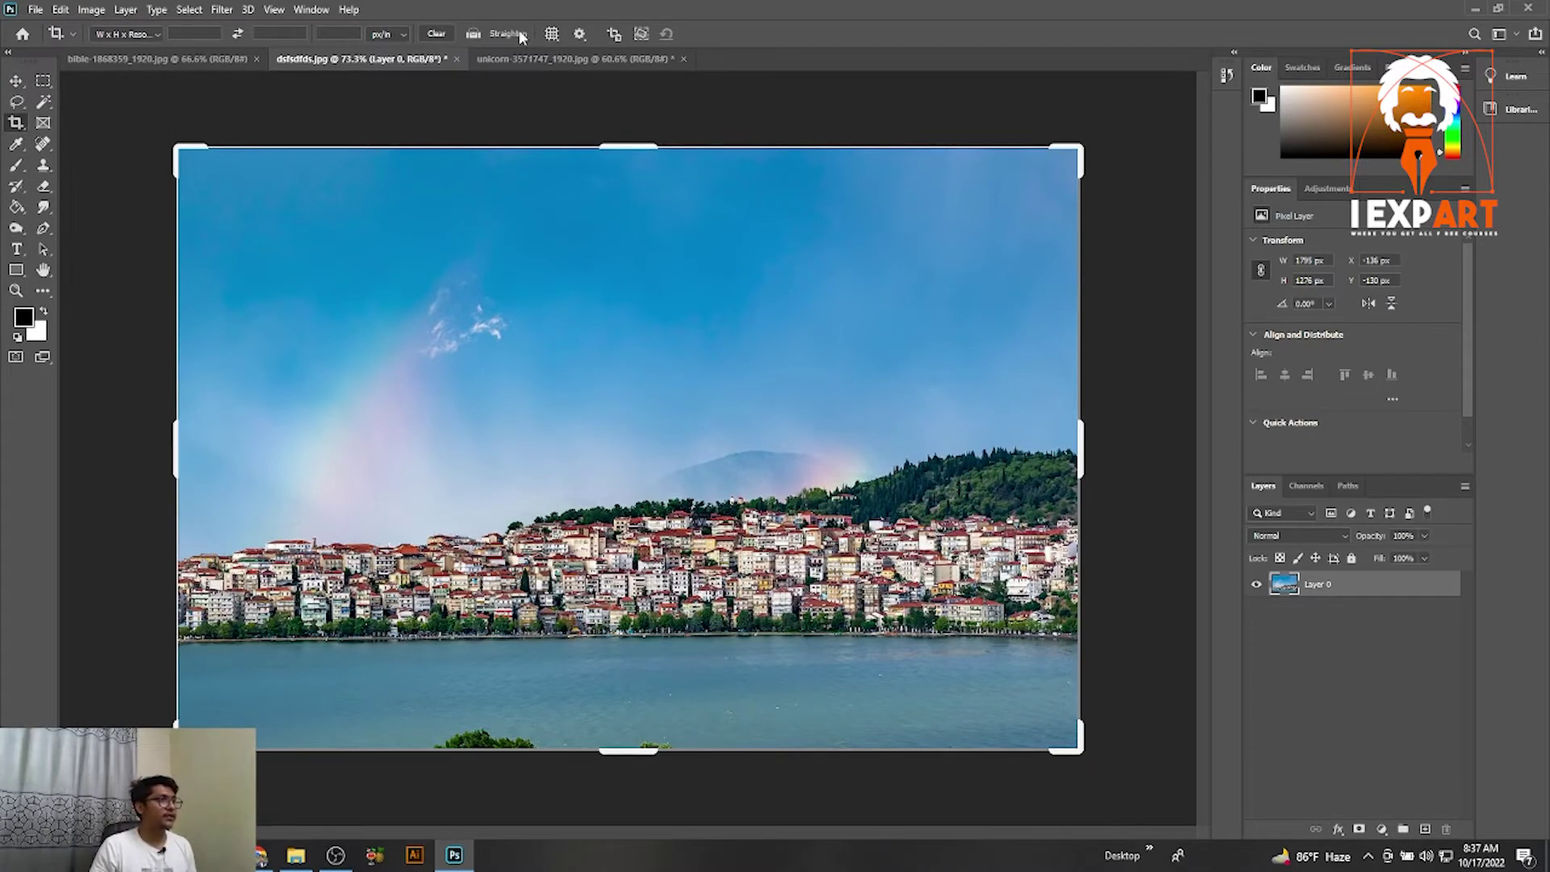
pyautogui.click(559, 37)
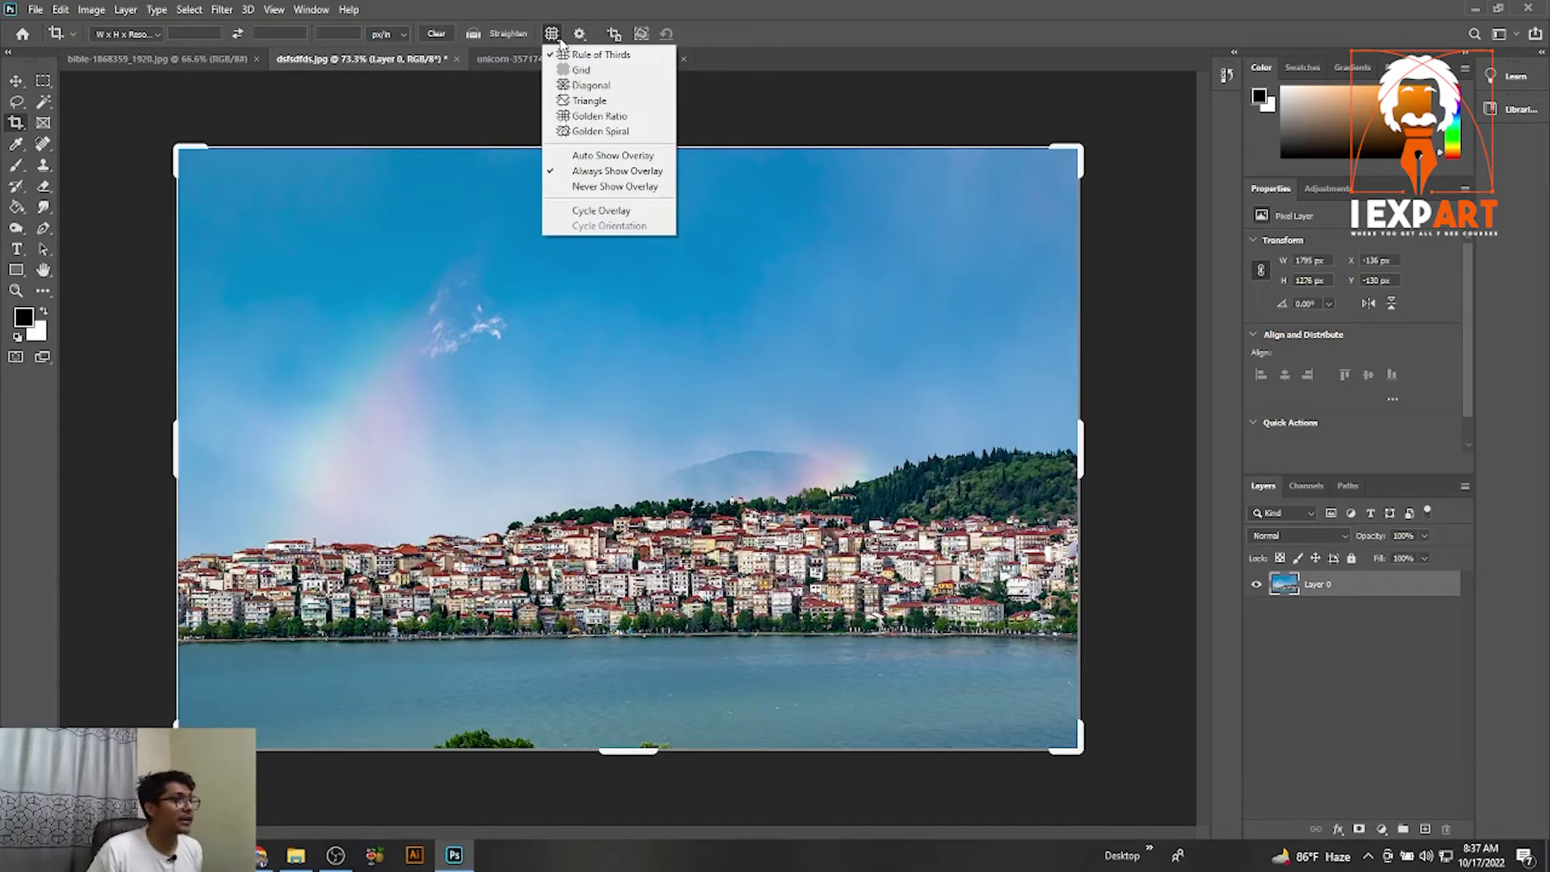
pyautogui.click(587, 70)
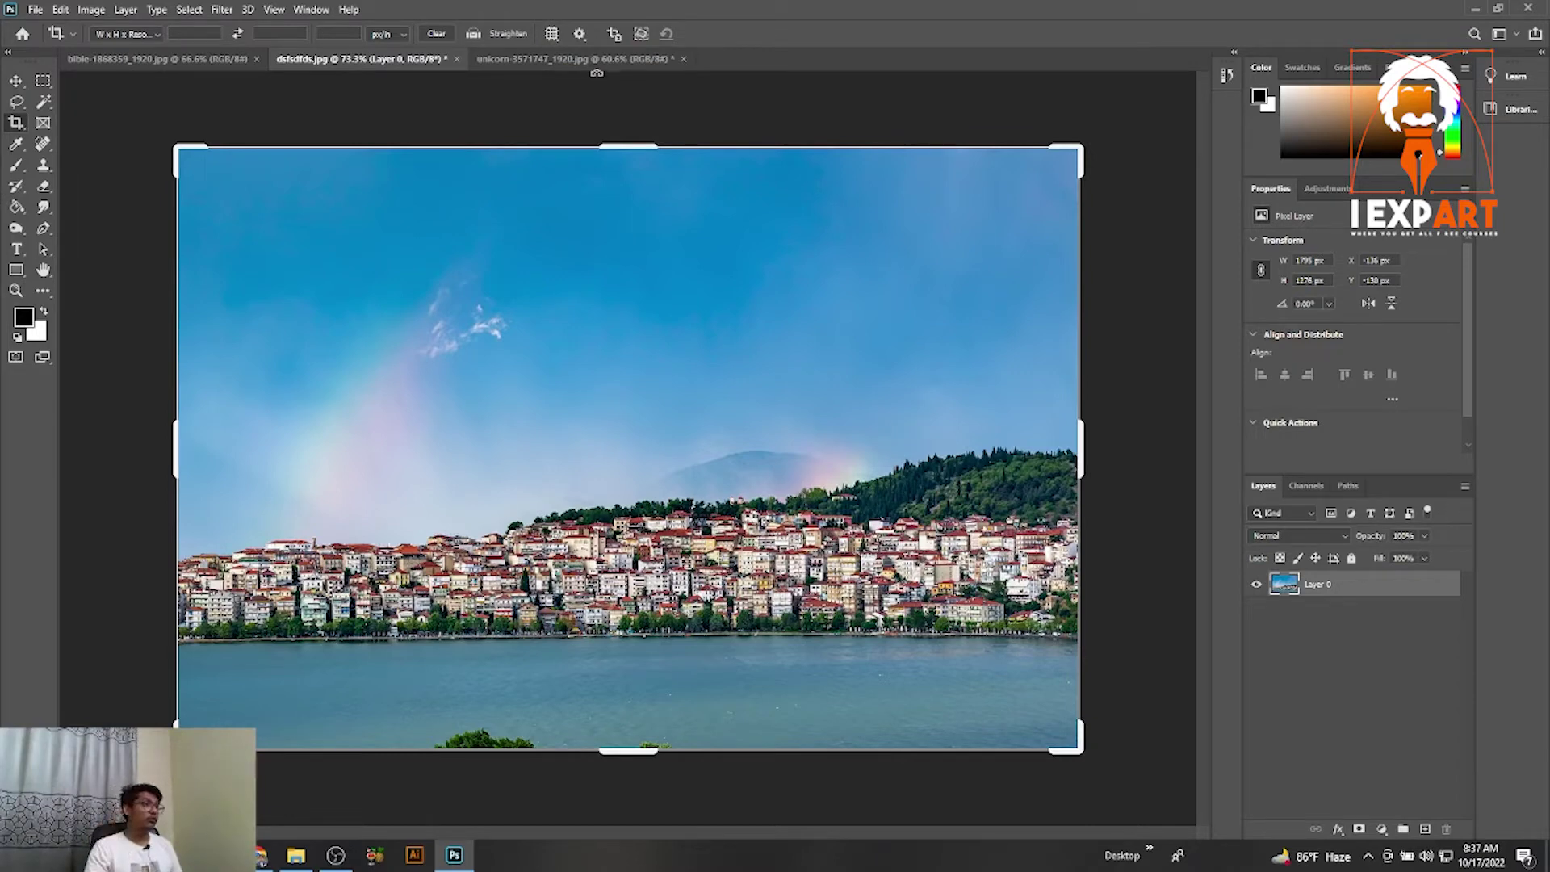
pyautogui.moveTo(256, 196); pyautogui.dragTo(965, 646)
pyautogui.scroll(3, 591, 490)
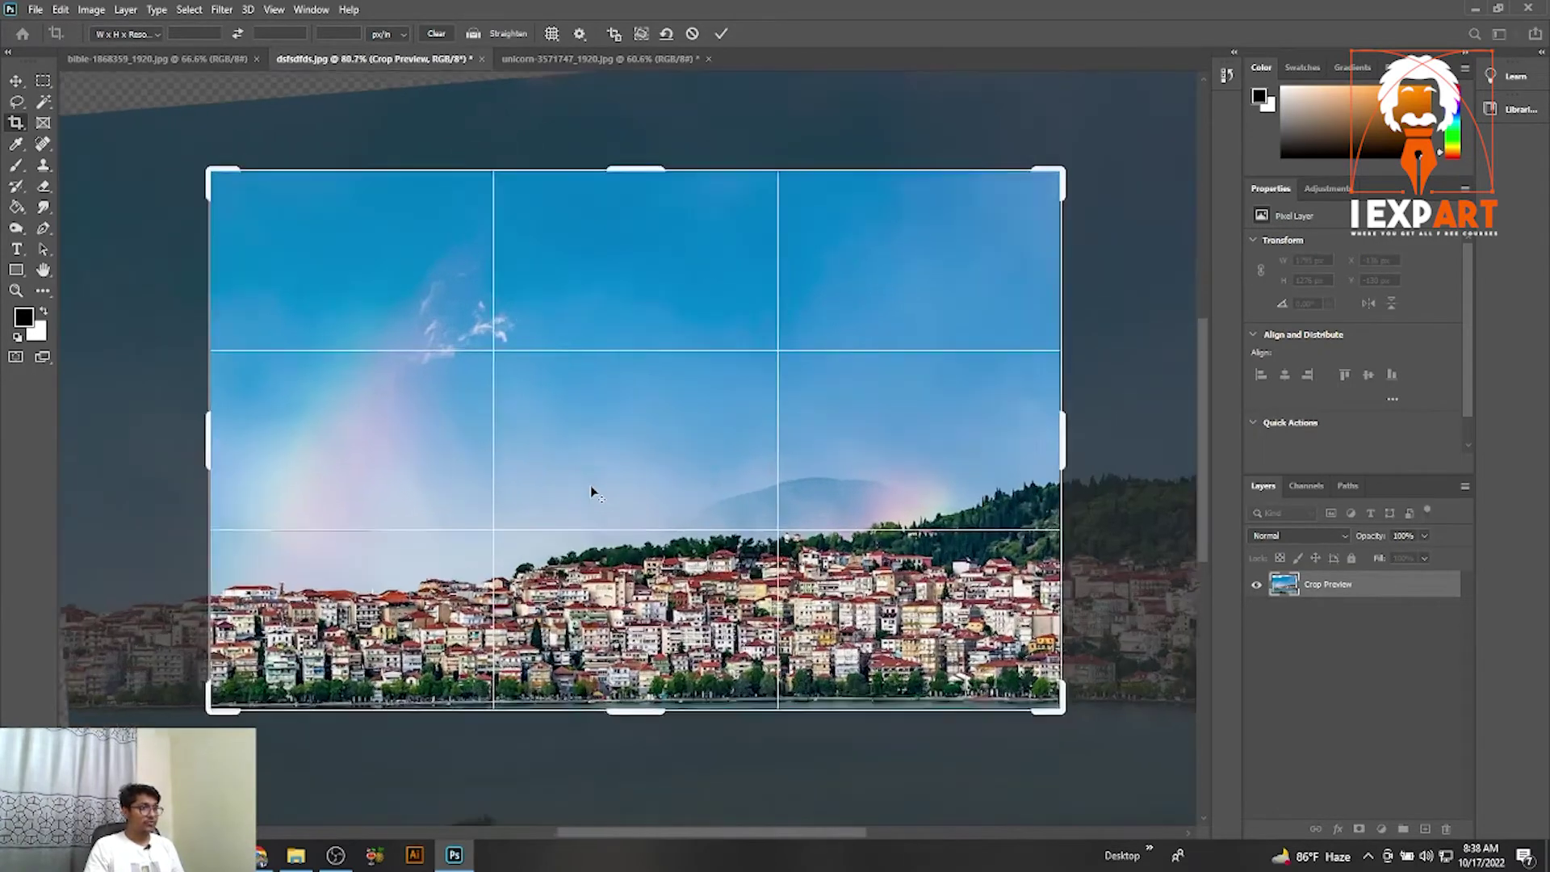
pyautogui.hotkey('alt', 'space')
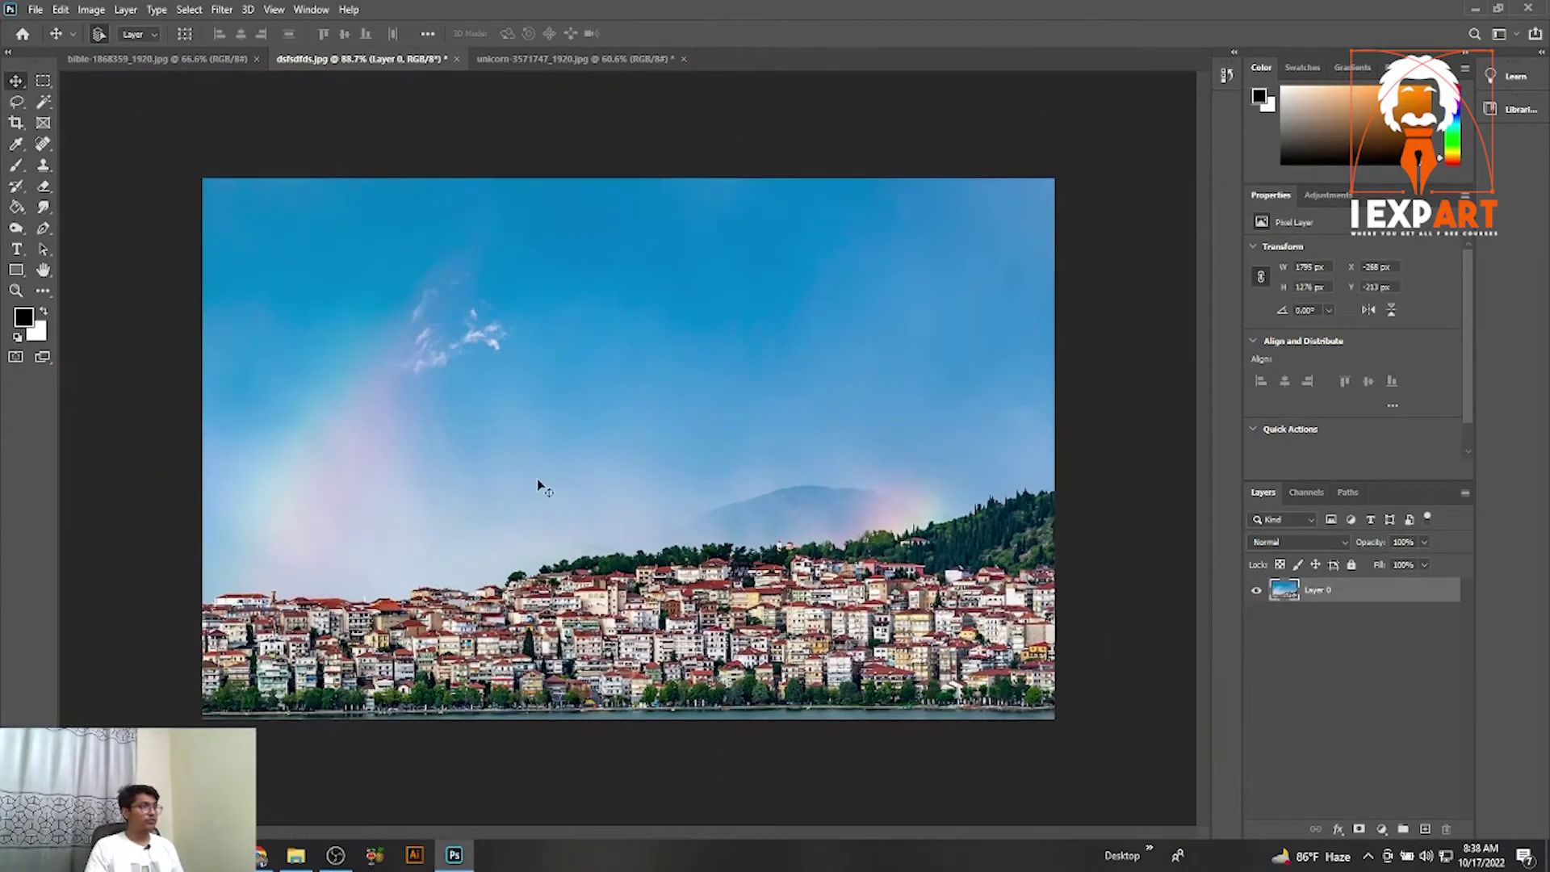
# Step: Crop the town photo tighter with the Grid overlay, shifting the photo to include a strip of water, and try the Triangle overlay
pyautogui.click(17, 124)
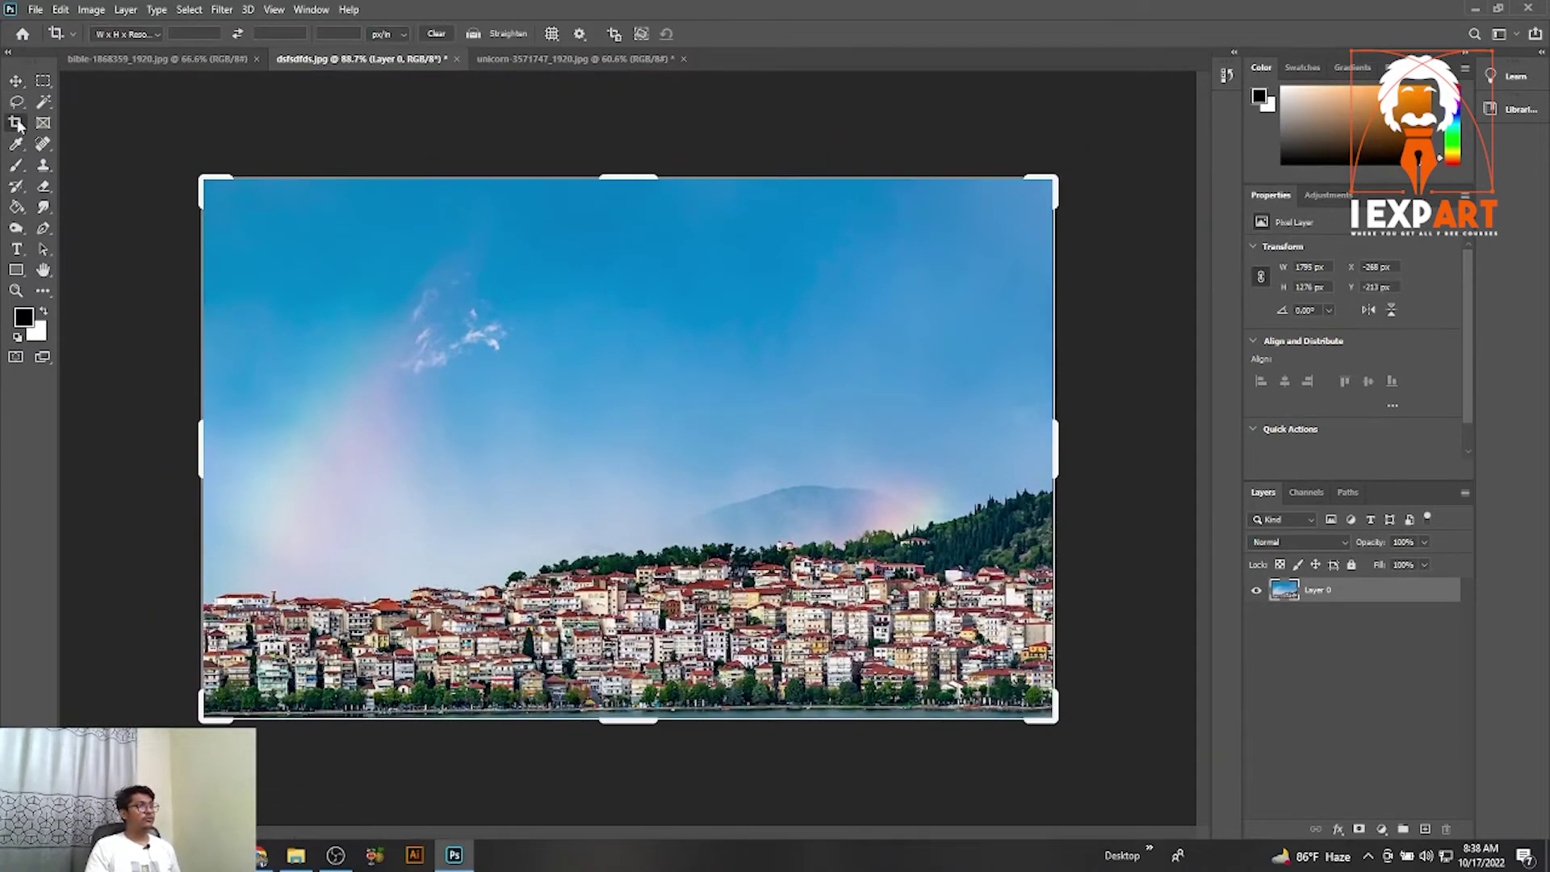
pyautogui.click(556, 37)
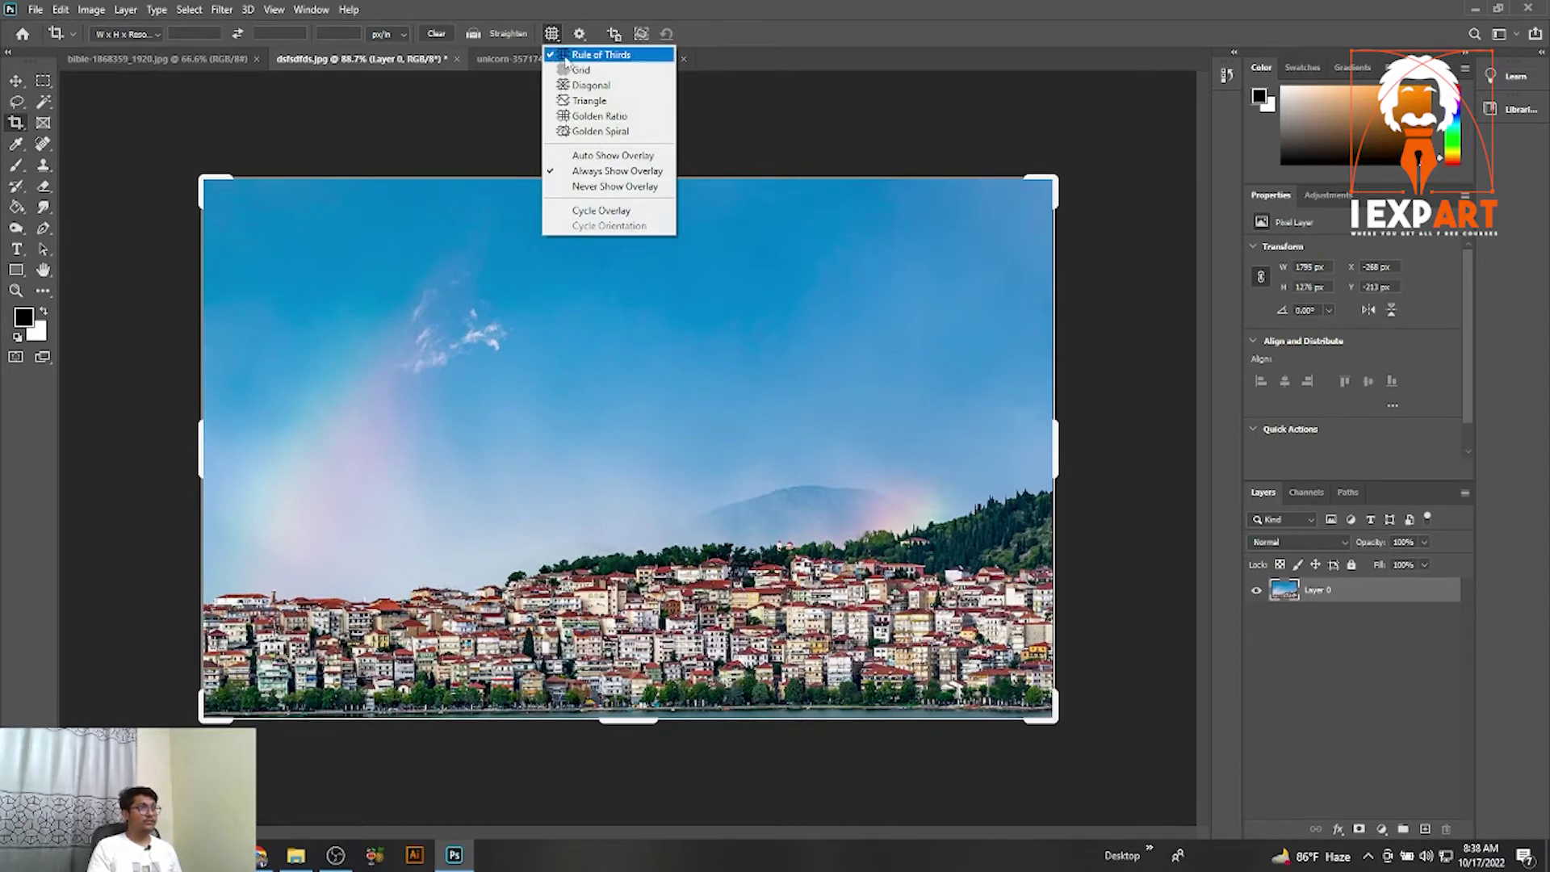
pyautogui.click(600, 54)
pyautogui.moveTo(278, 271); pyautogui.dragTo(1037, 646)
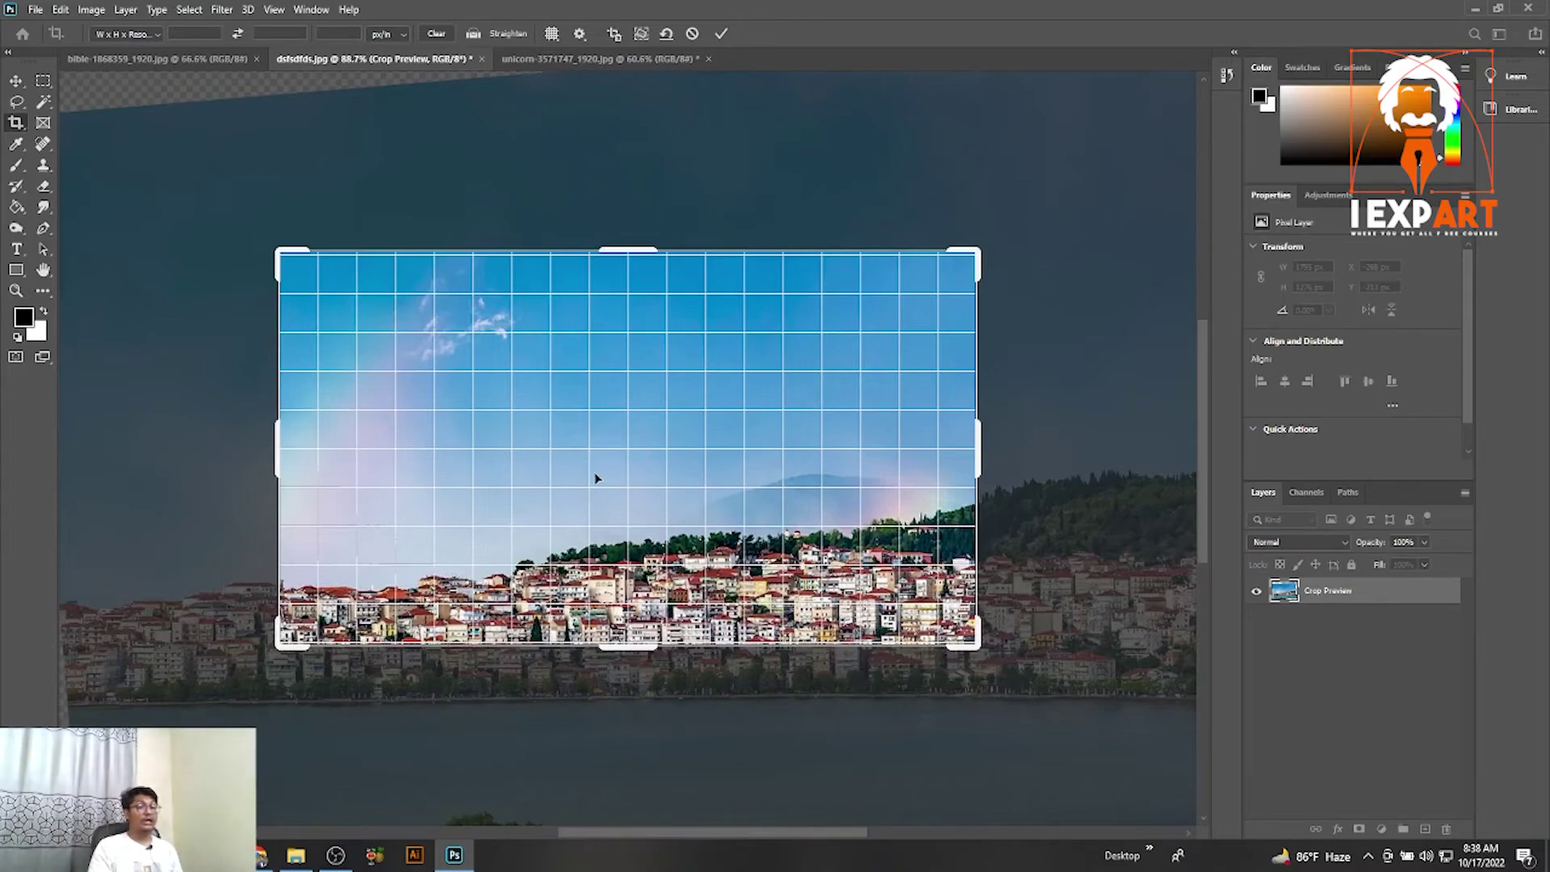
pyautogui.moveTo(562, 574); pyautogui.dragTo(567, 456)
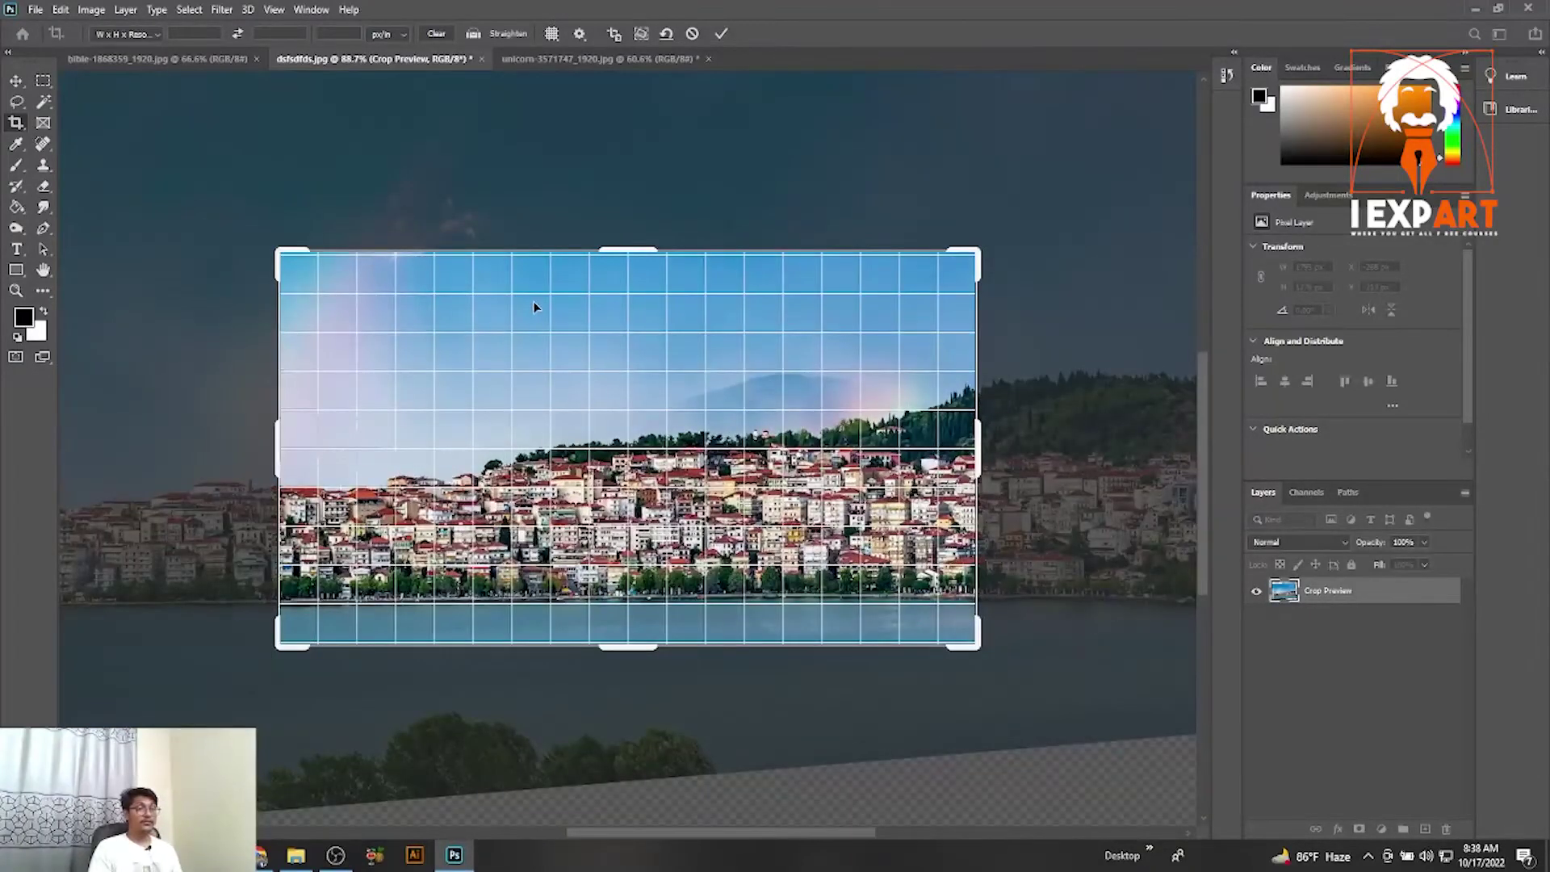
pyautogui.click(556, 36)
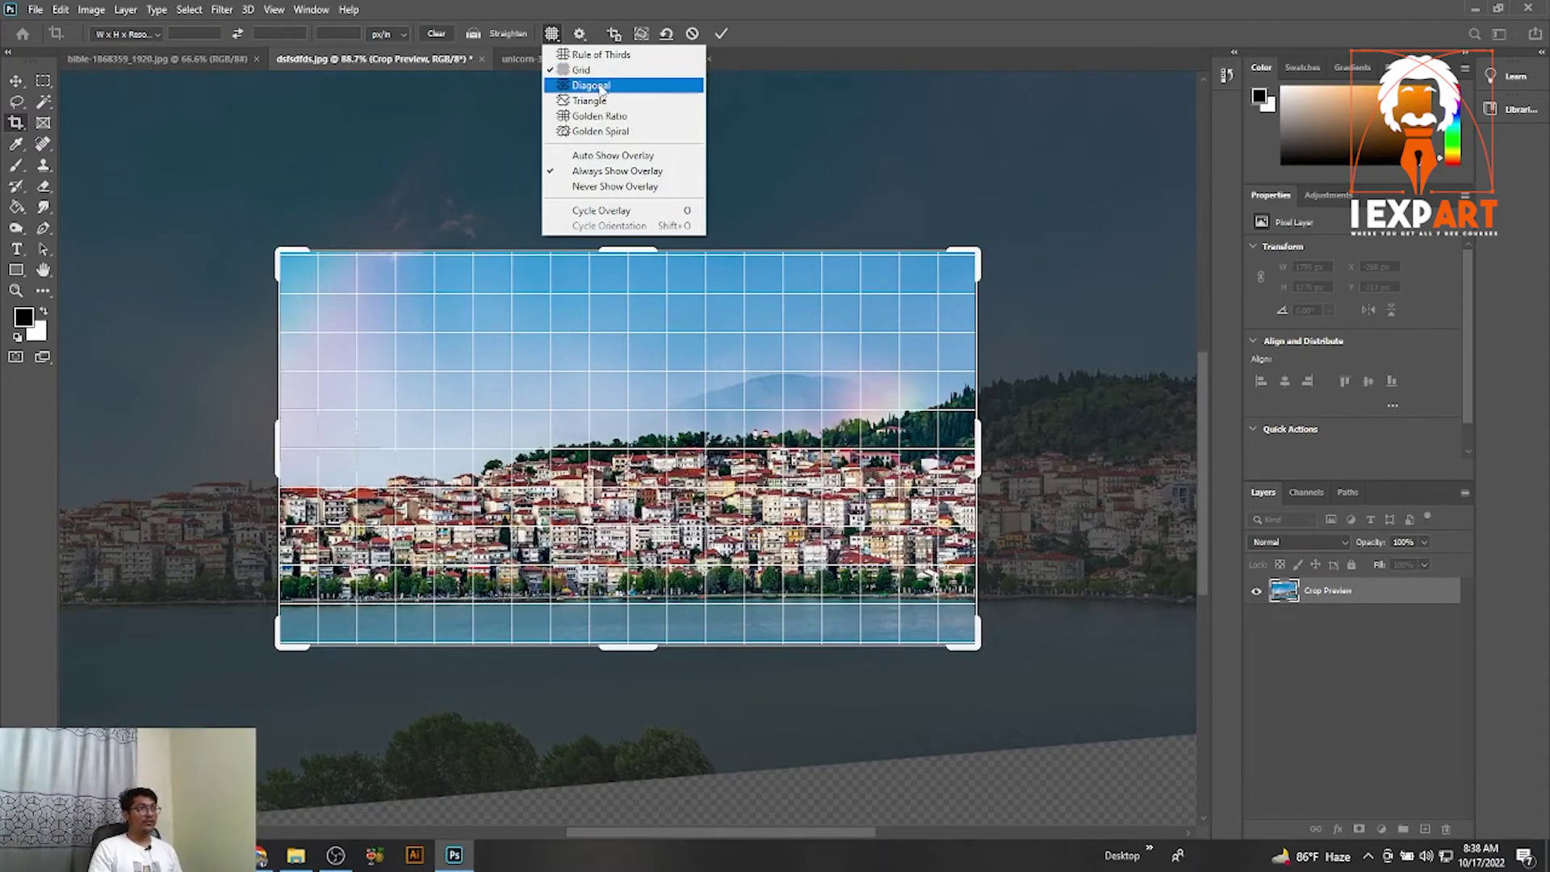
pyautogui.click(607, 102)
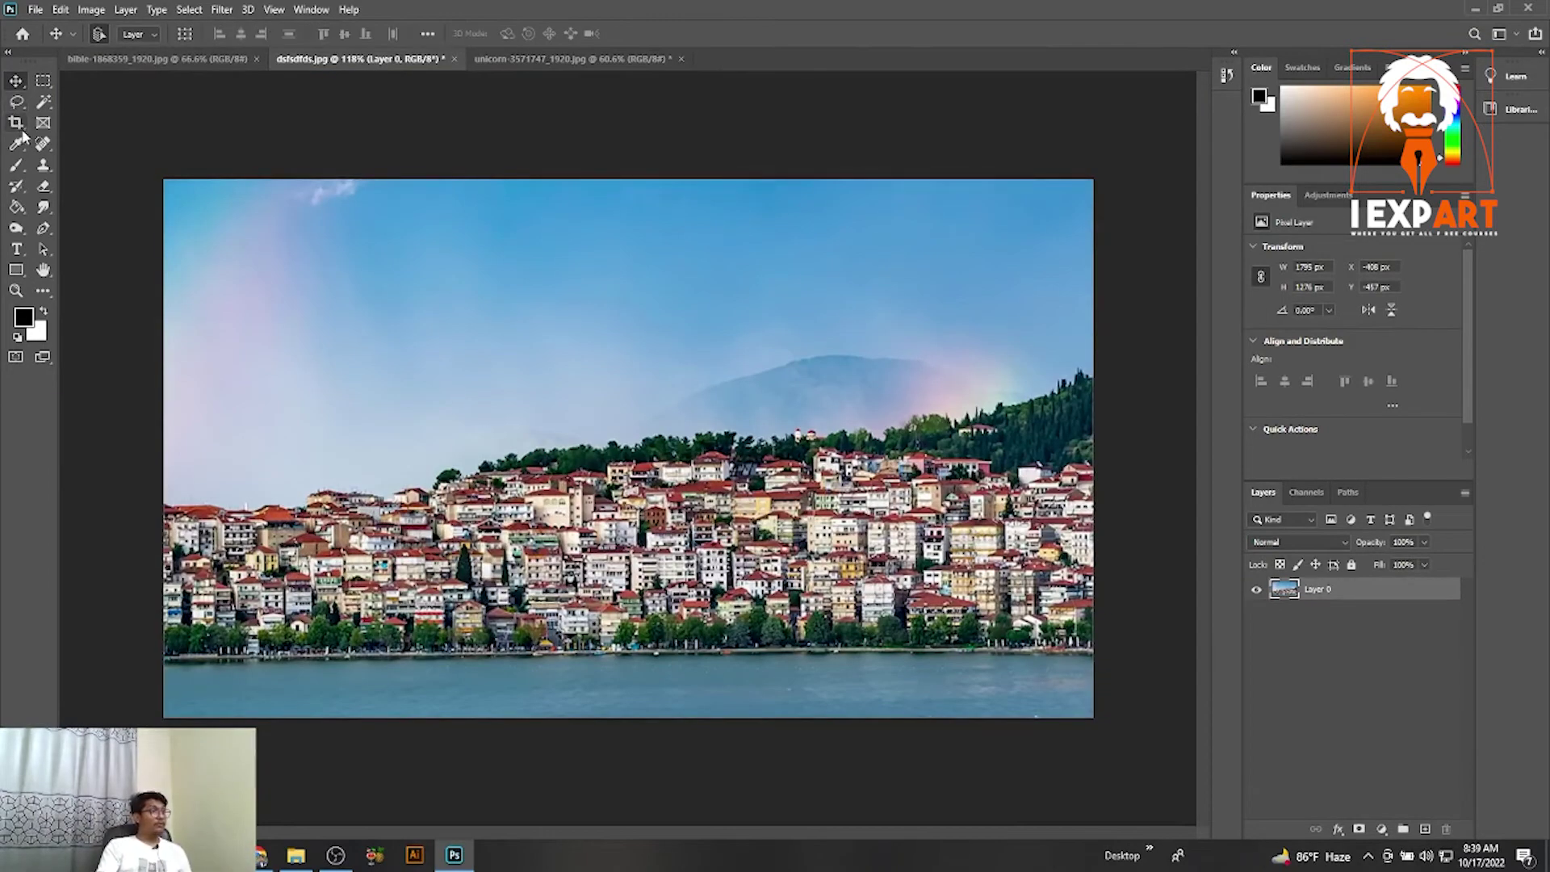
# Step: In bible-1868359_1920.jpg, apply a Perspective Crop with its four corners on the corners of the open book's fully visible page
pyautogui.click(18, 124)
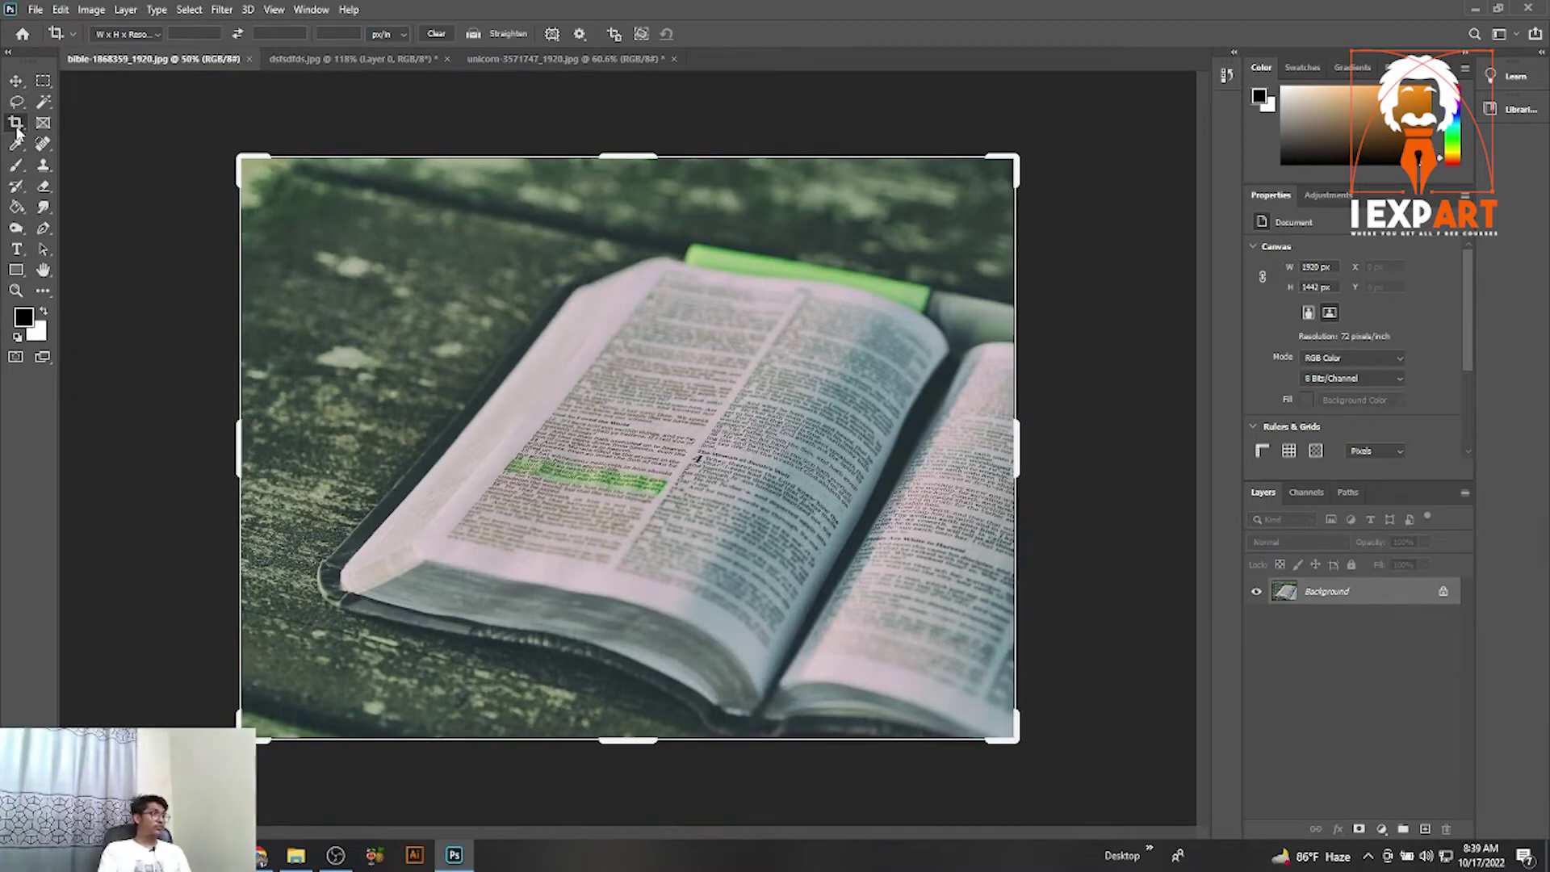
pyautogui.rightClick(16, 126)
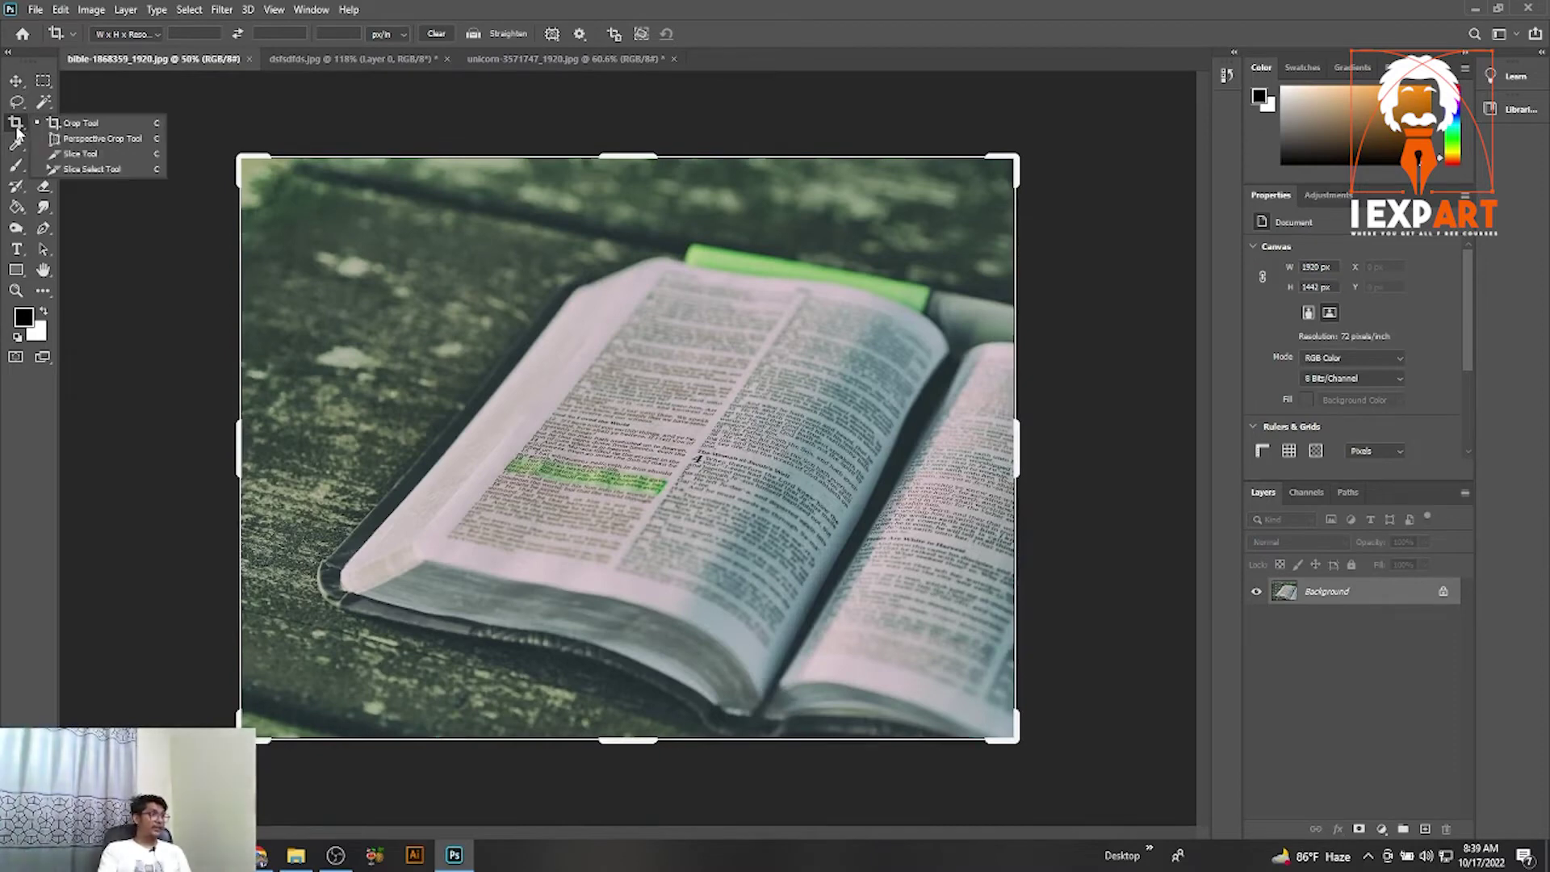
pyautogui.click(84, 139)
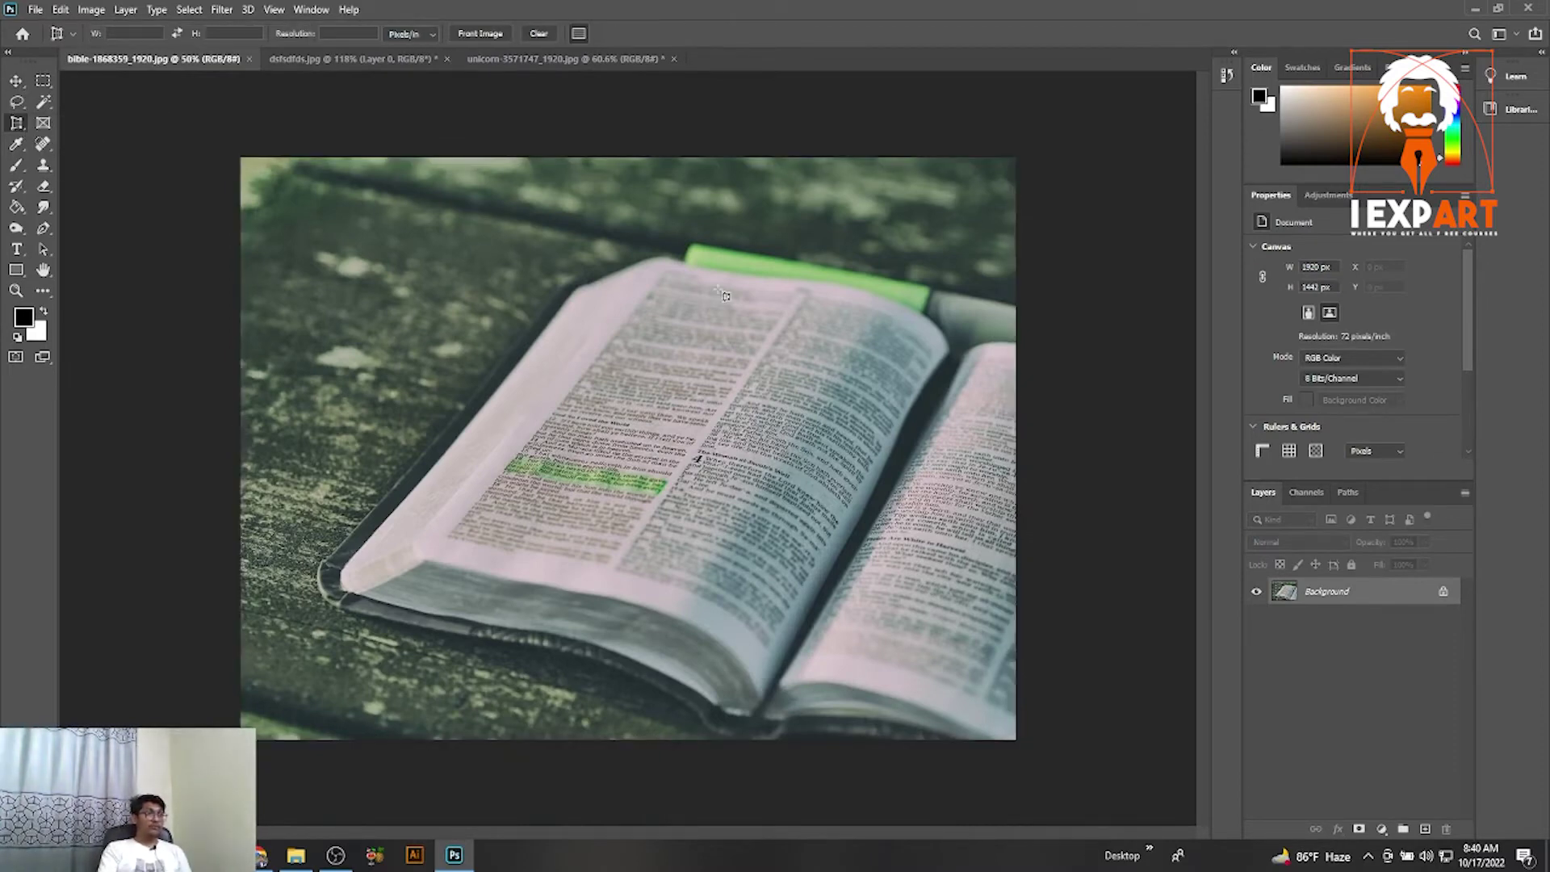
pyautogui.click(668, 260)
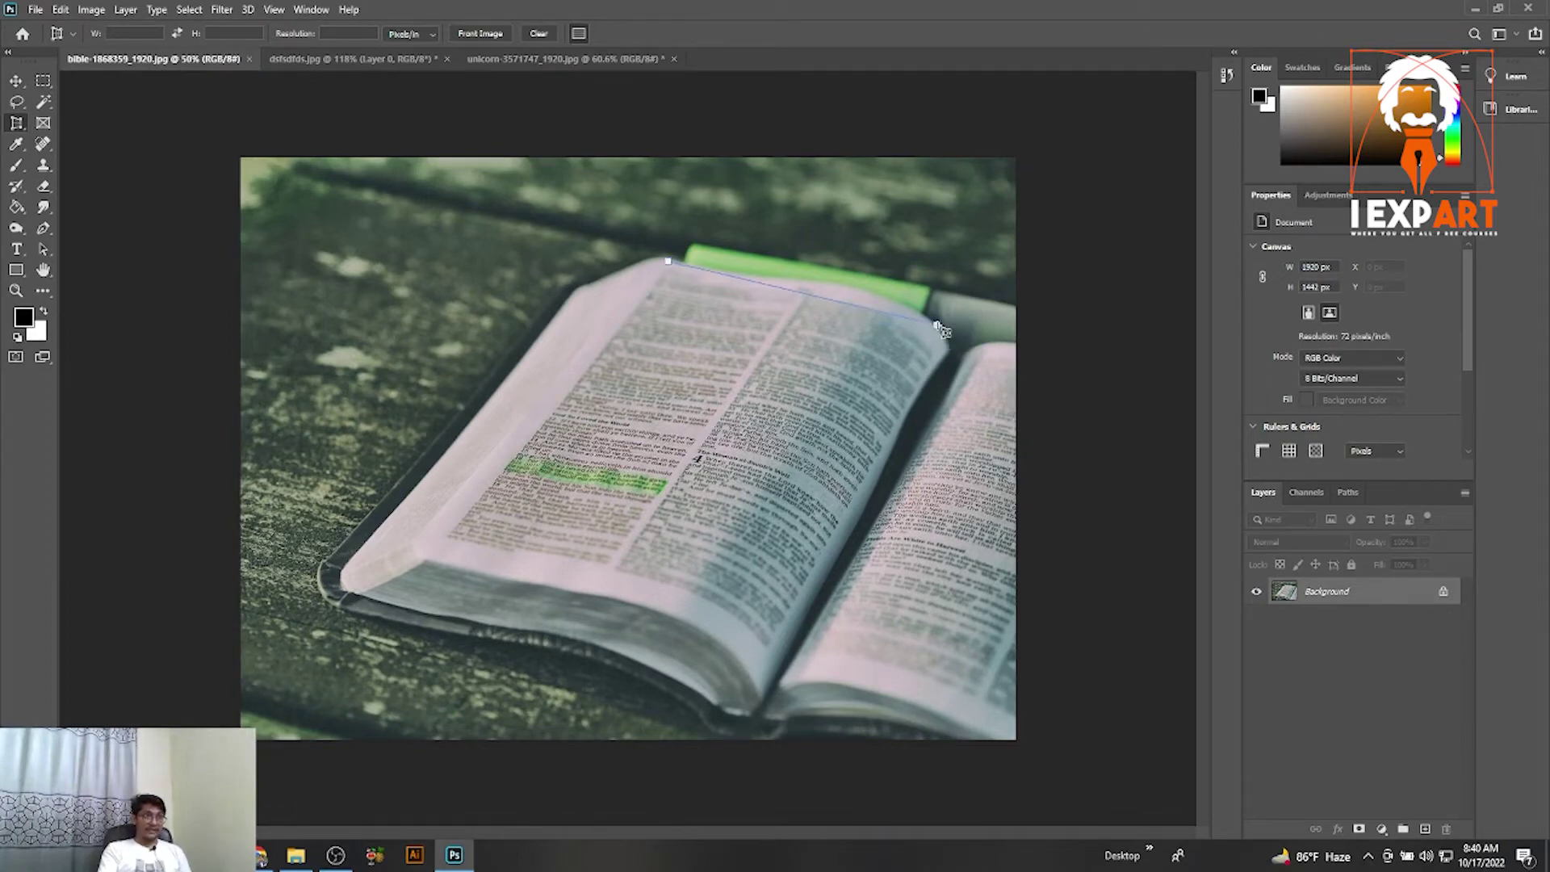
pyautogui.click(947, 348)
pyautogui.click(769, 661)
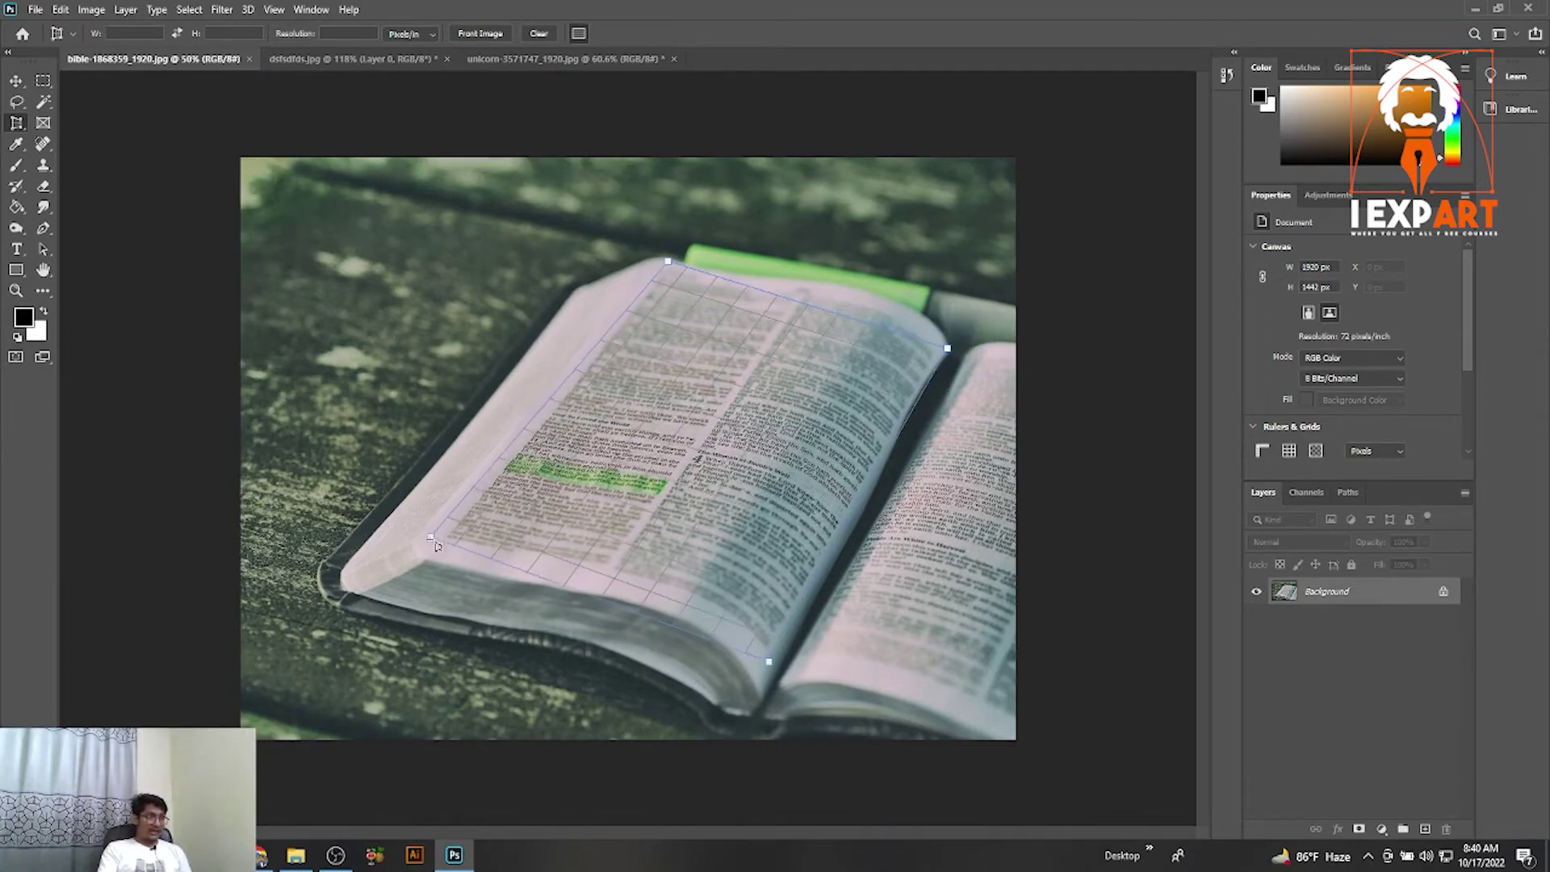
pyautogui.click(436, 540)
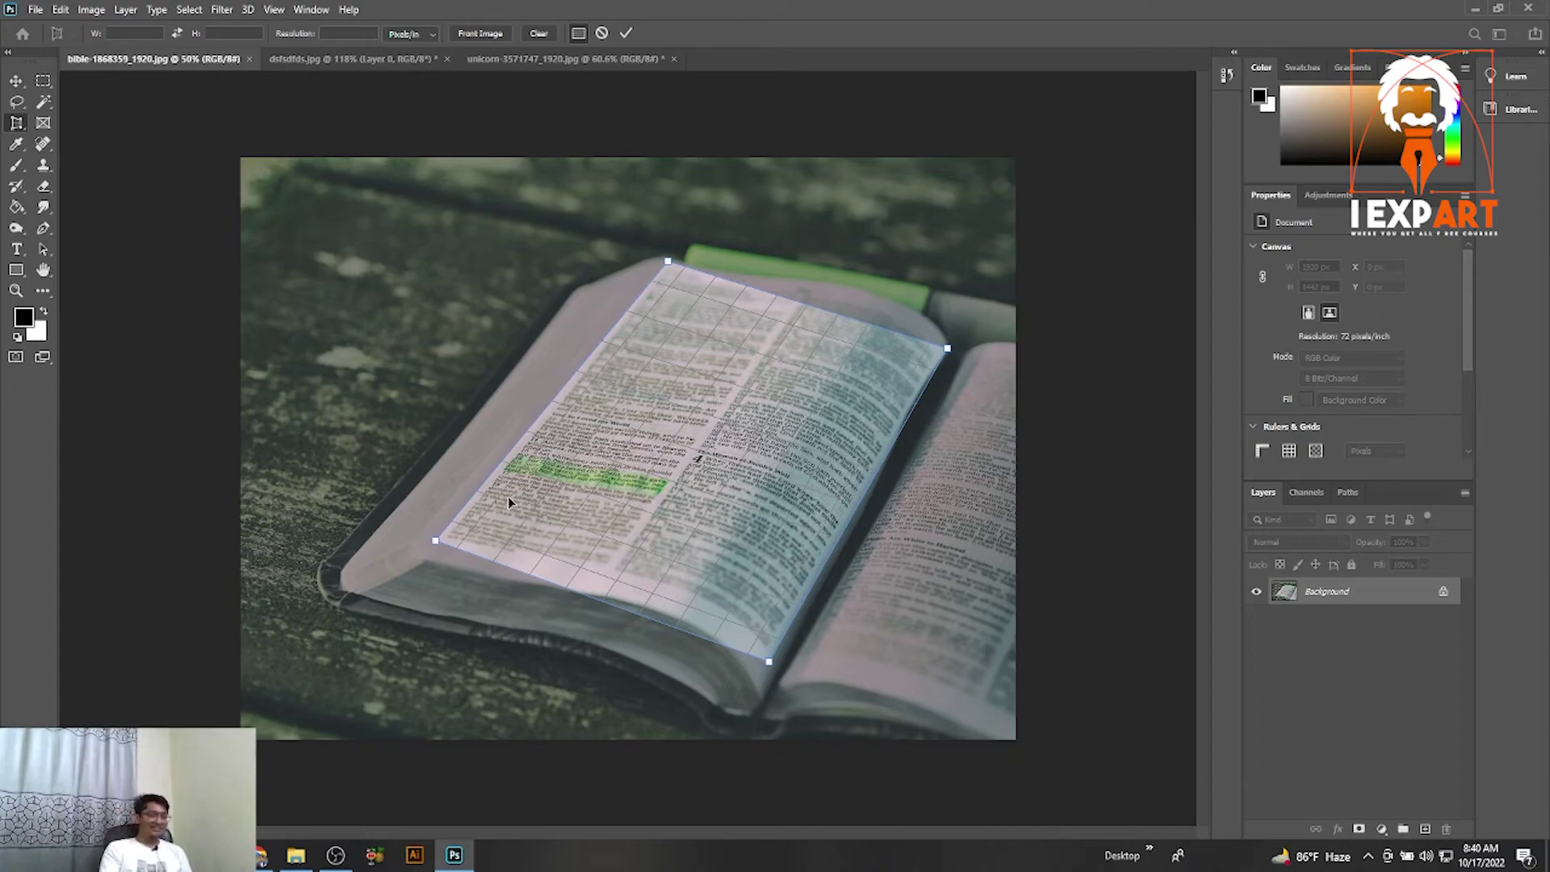
pyautogui.press('Return')
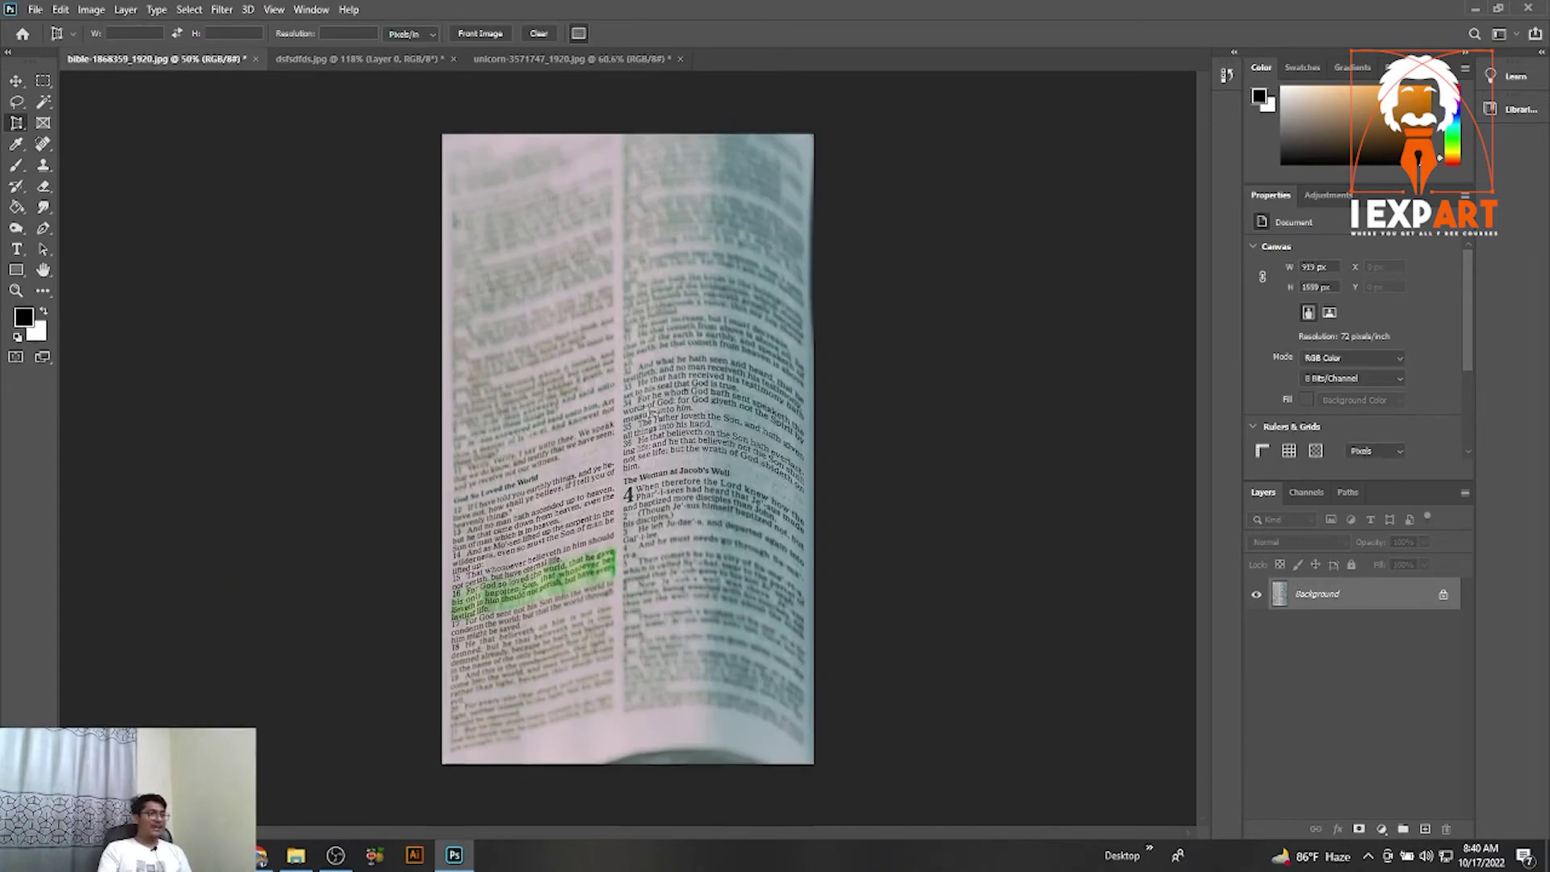
pyautogui.scroll(5, 686, 400)
pyautogui.scroll(-5, 696, 401)
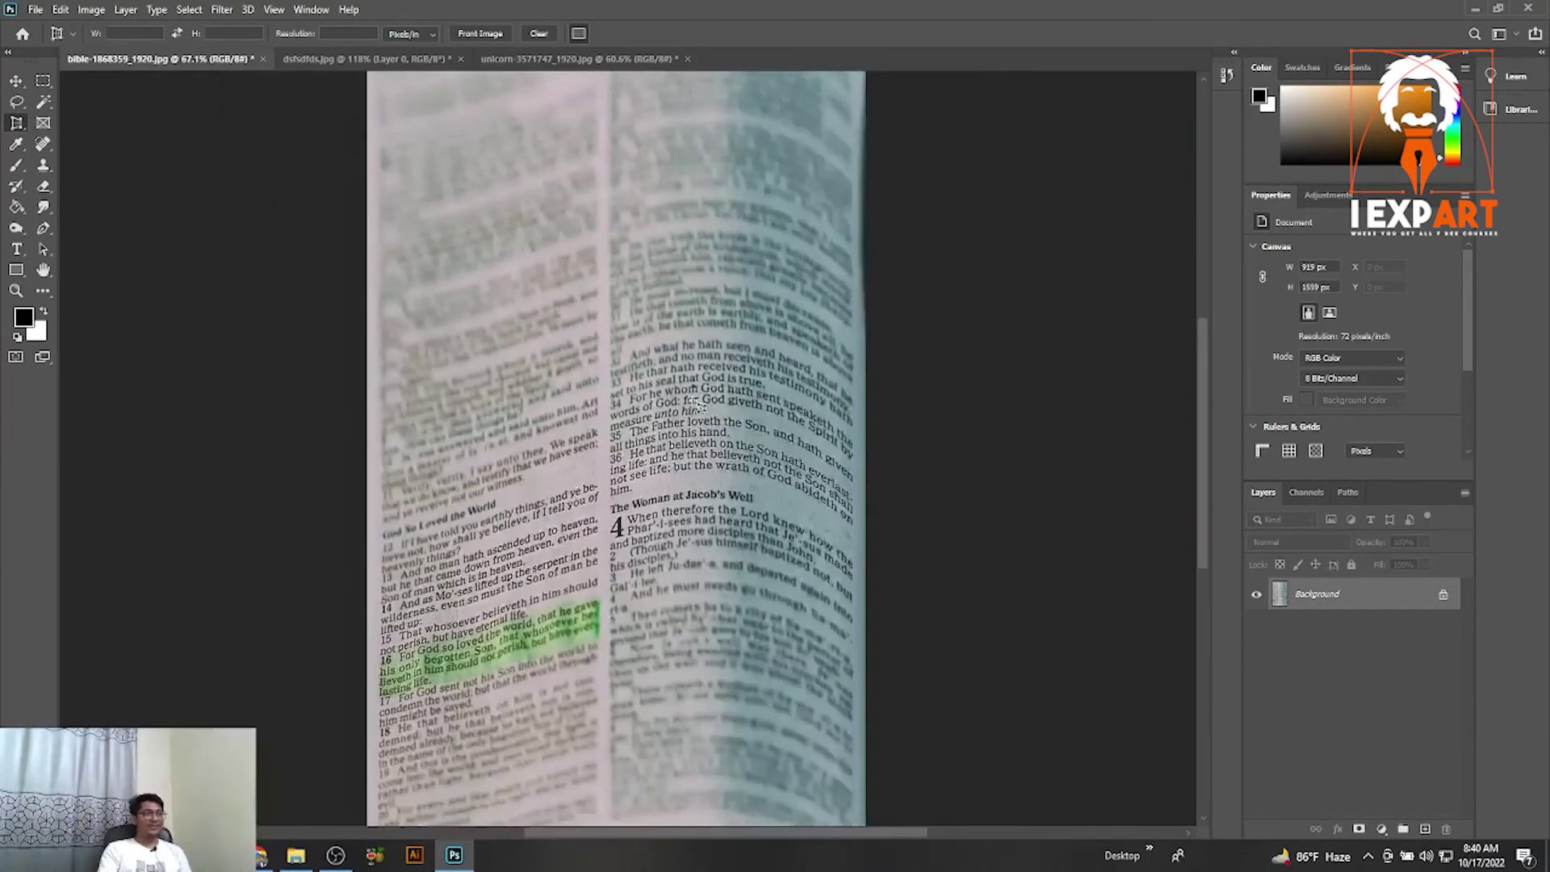